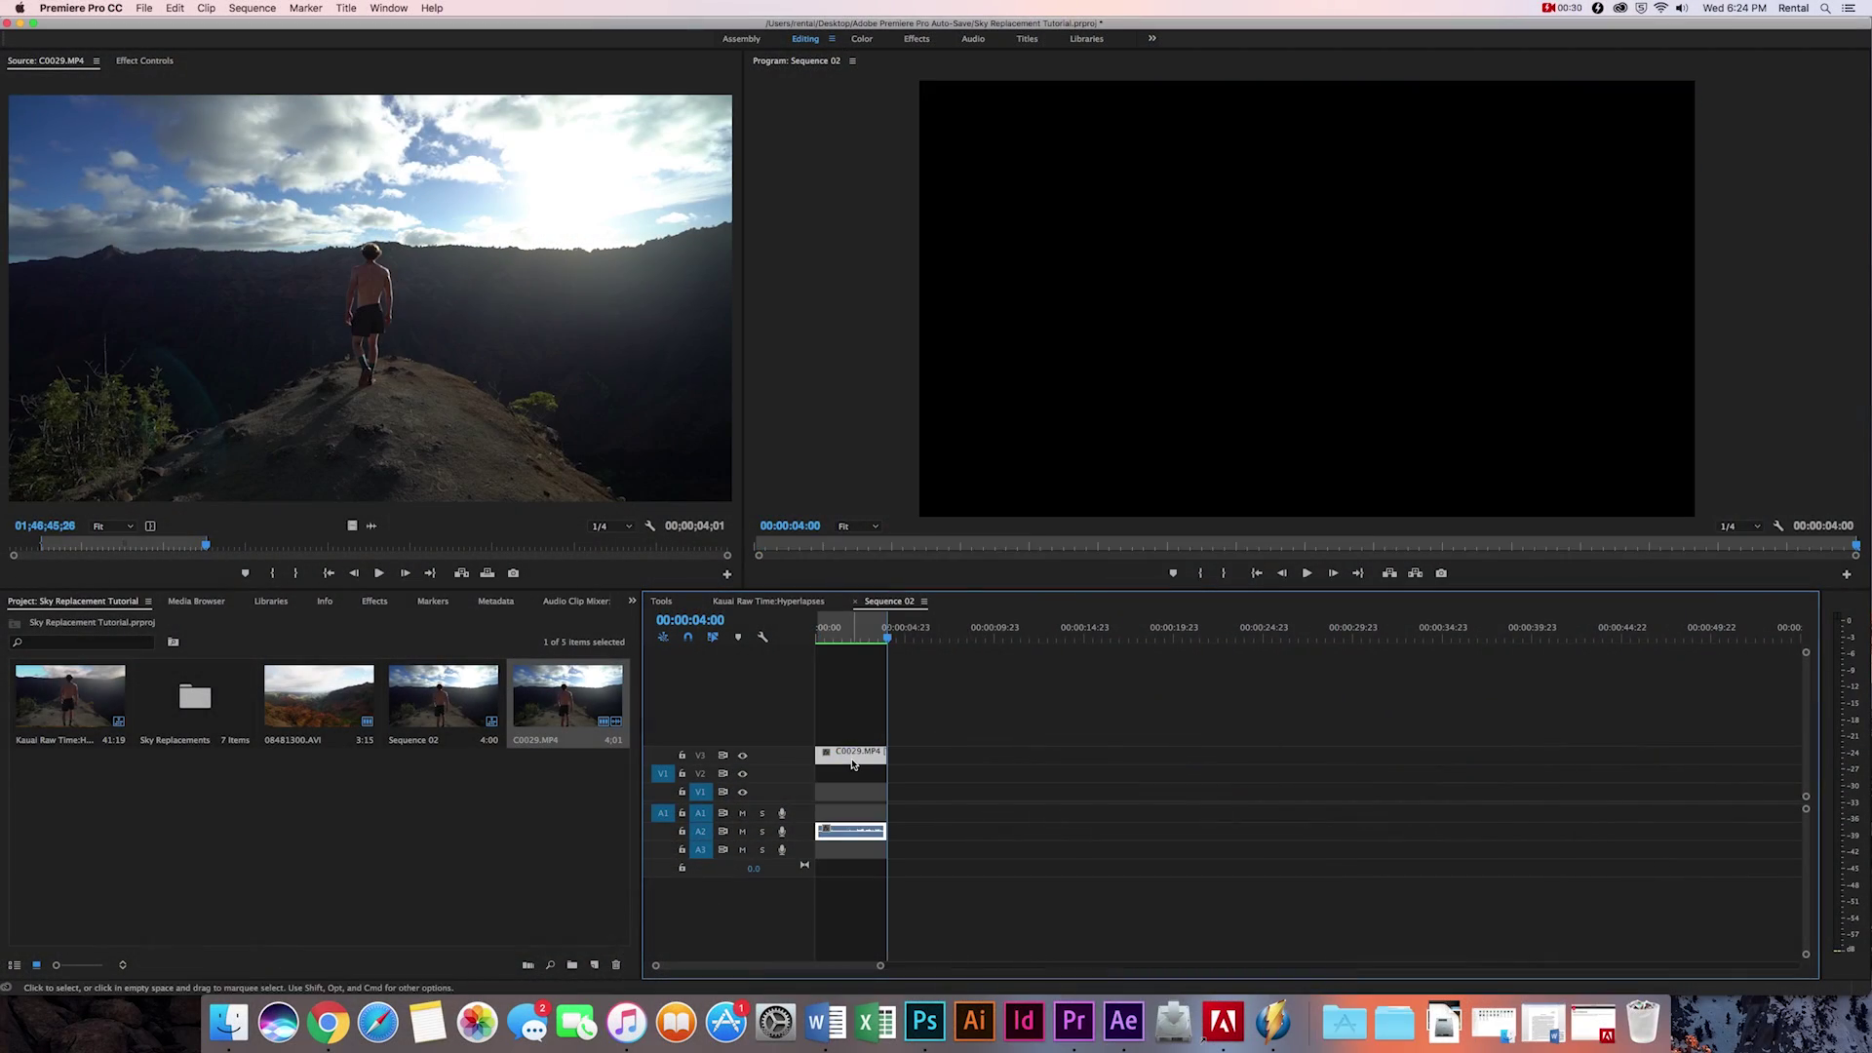
Bring up Speed/Duration for the C0029.MP4 clip in Sequence 02.
key(super+r)
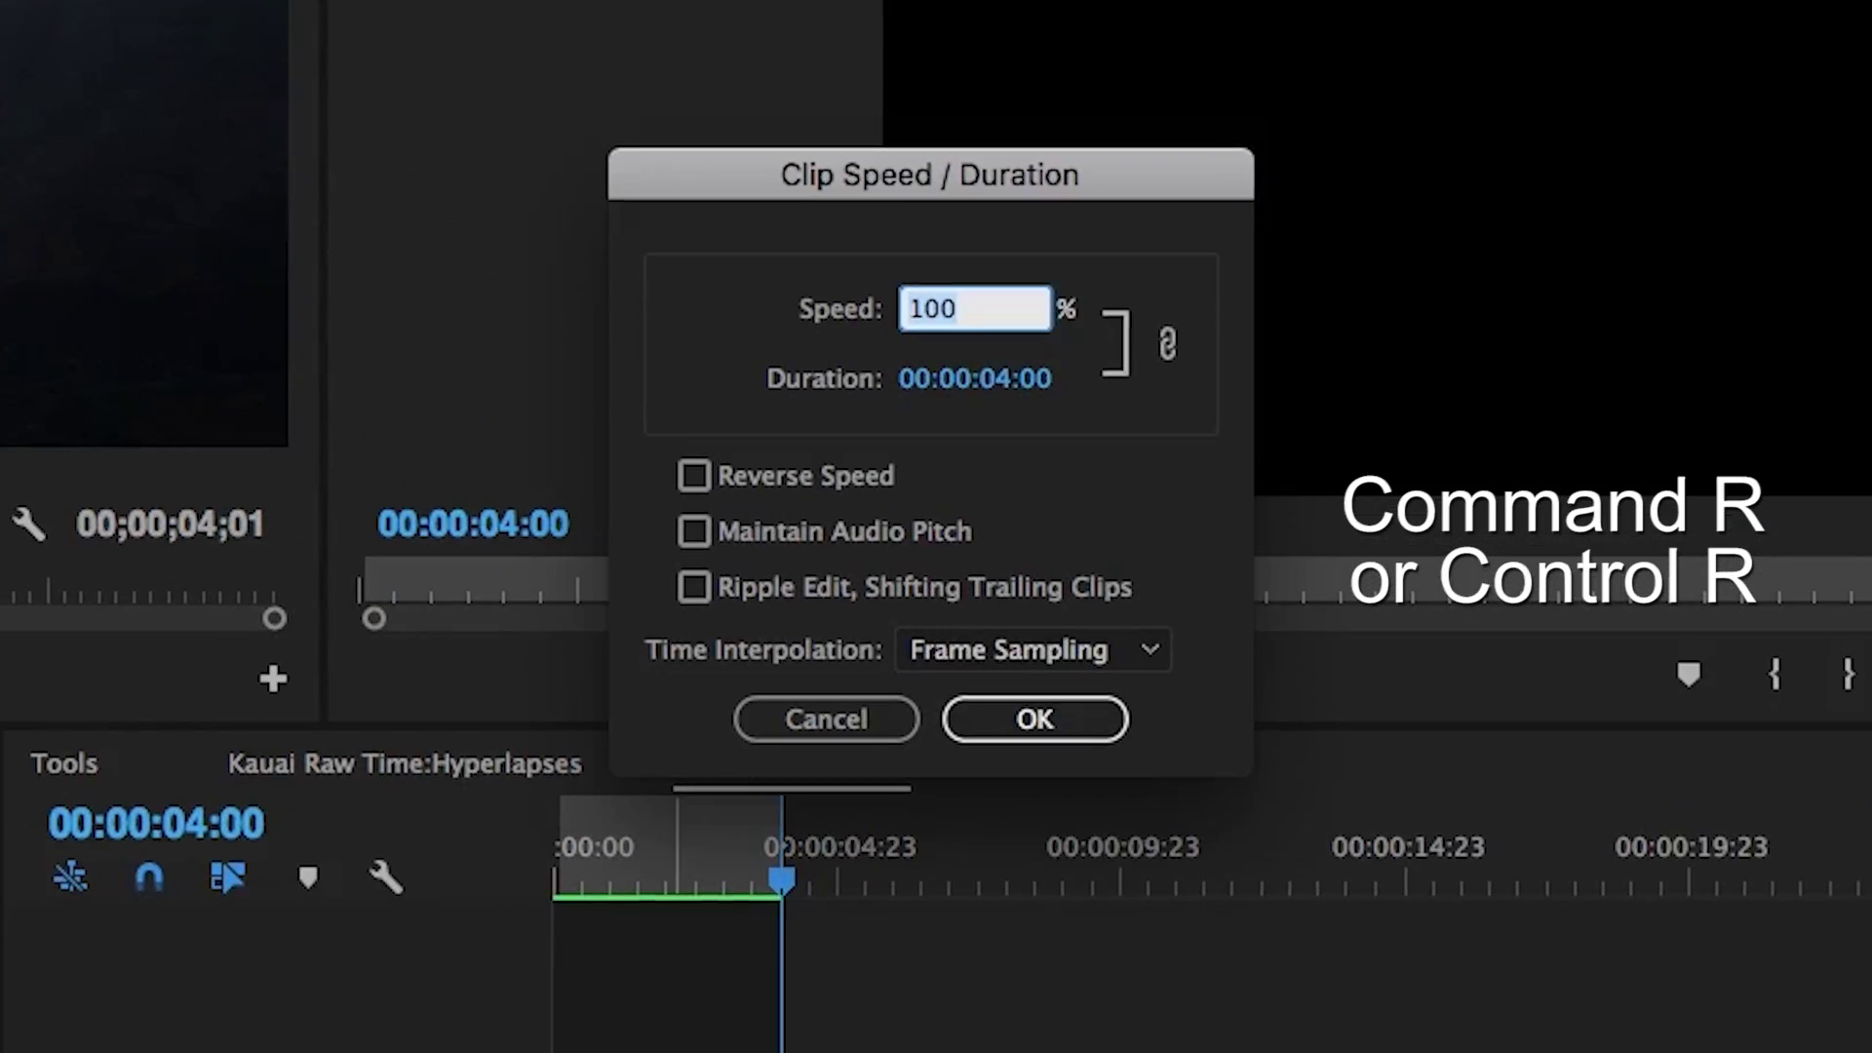
text(40)
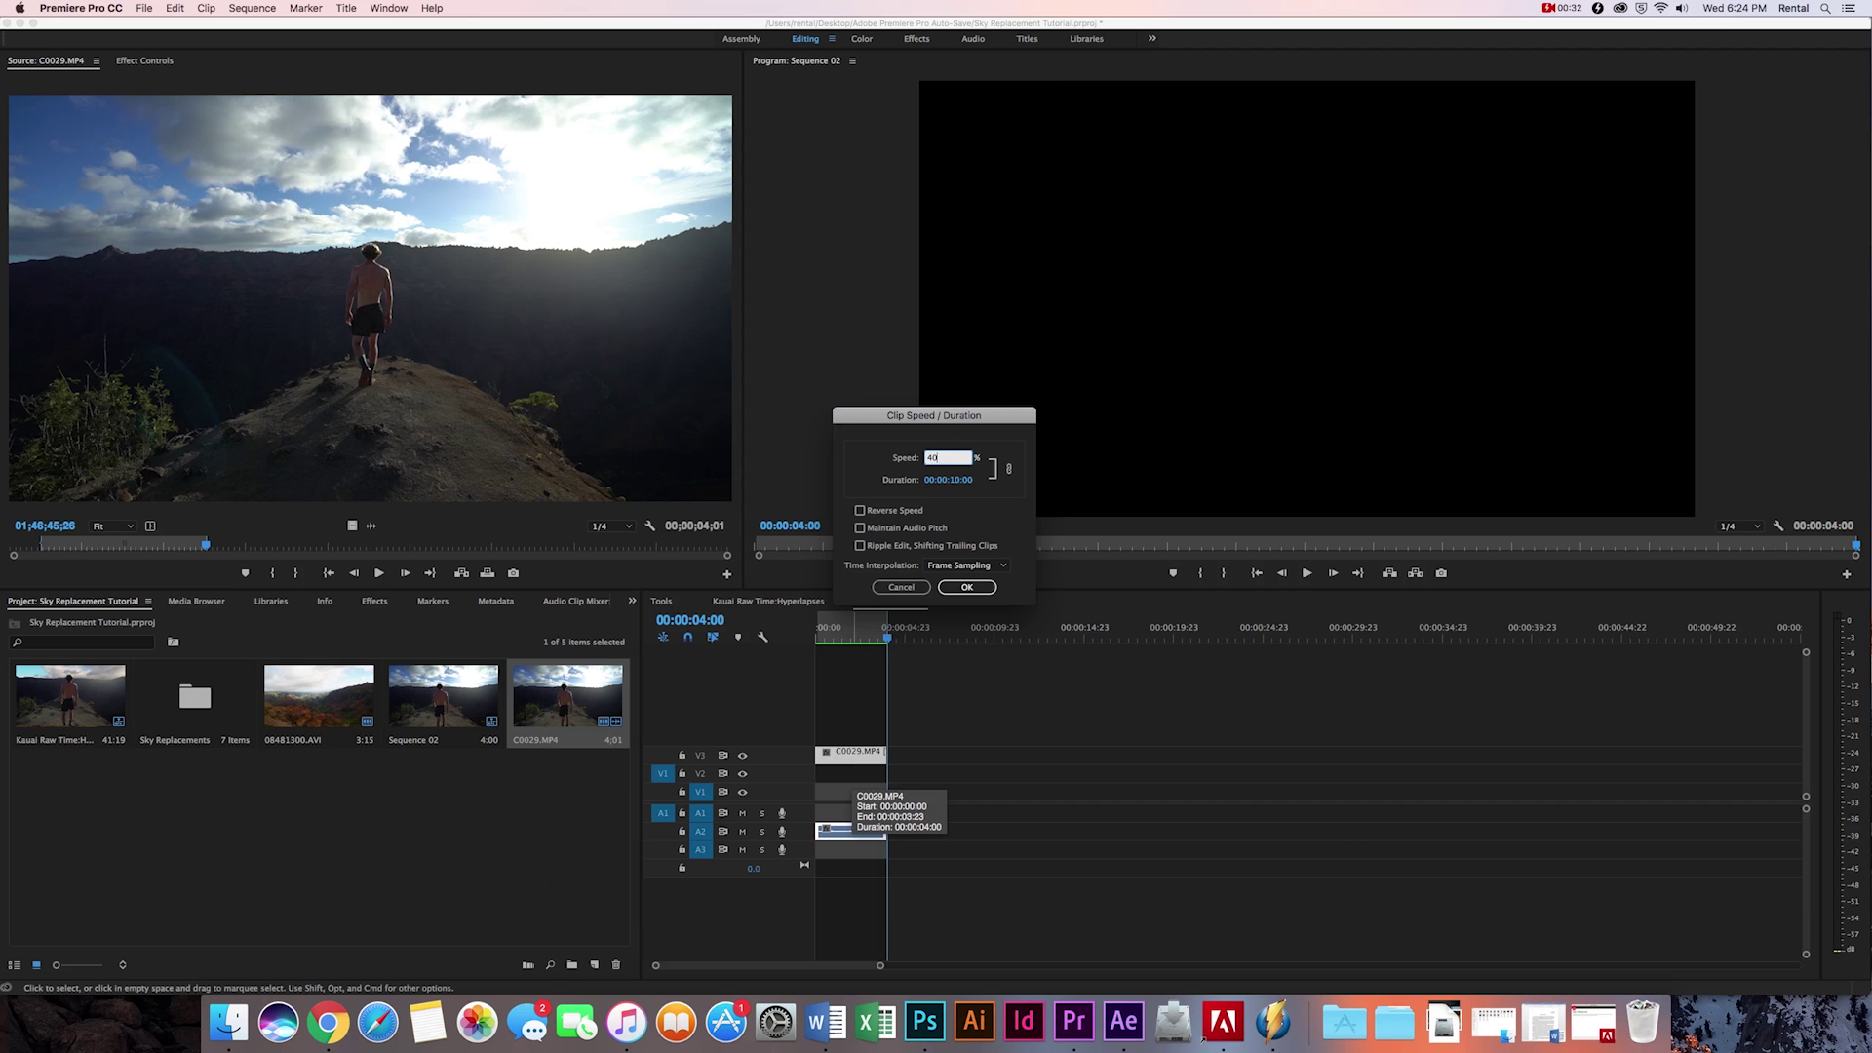
Apply 40% speed and replace the clip with an After Effects composition saved as Sky Tutorial.
key(Return)
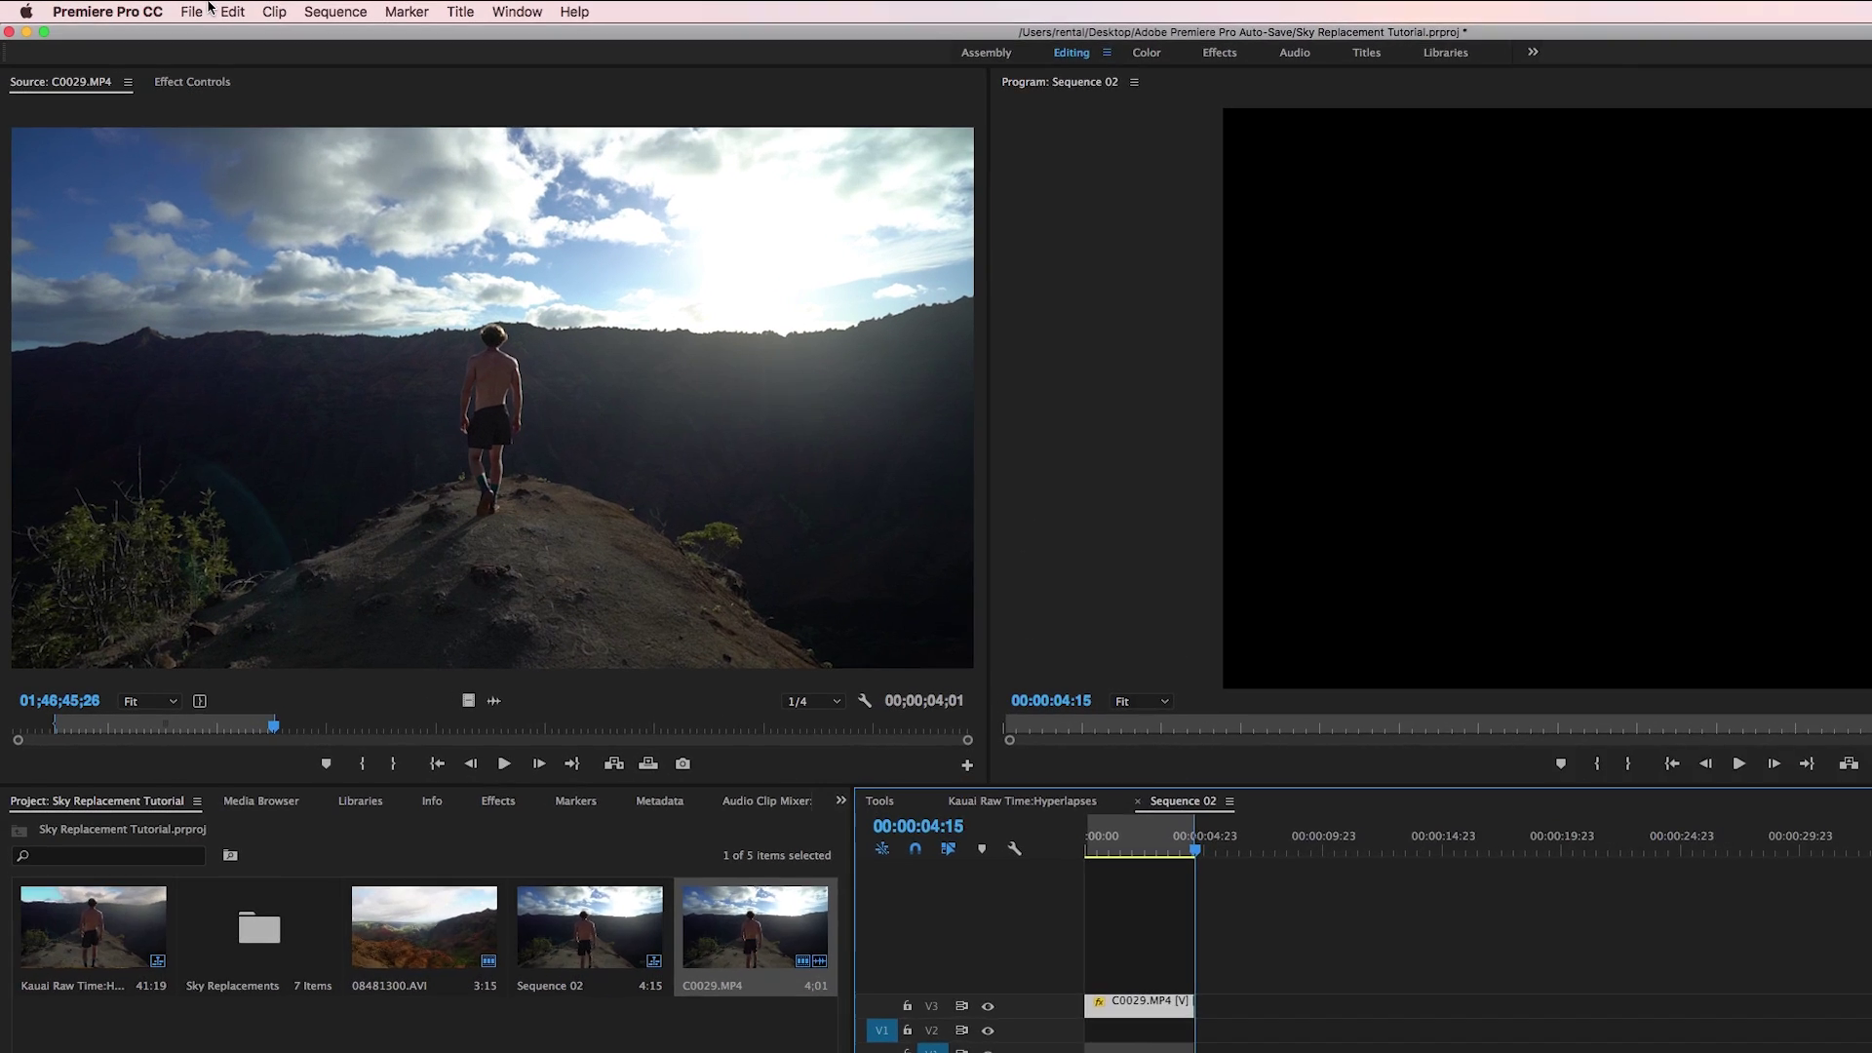
click(145, 7)
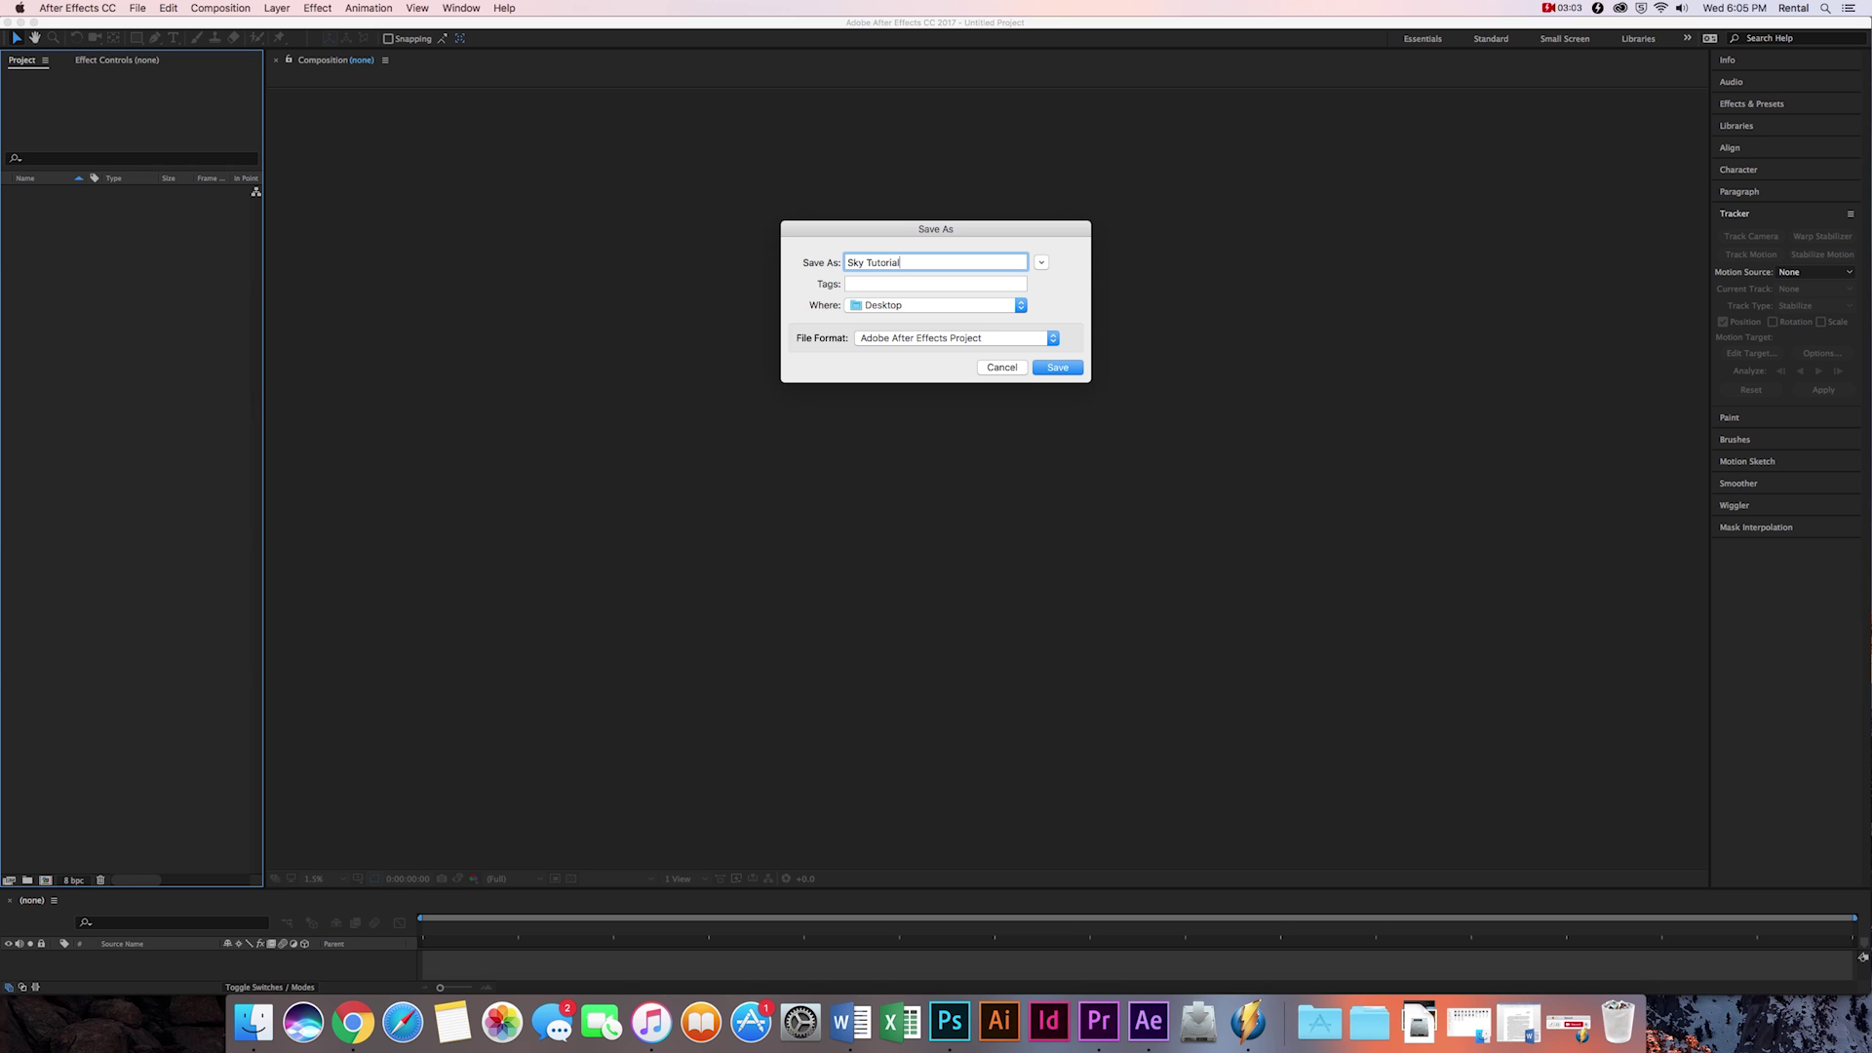
click(1074, 367)
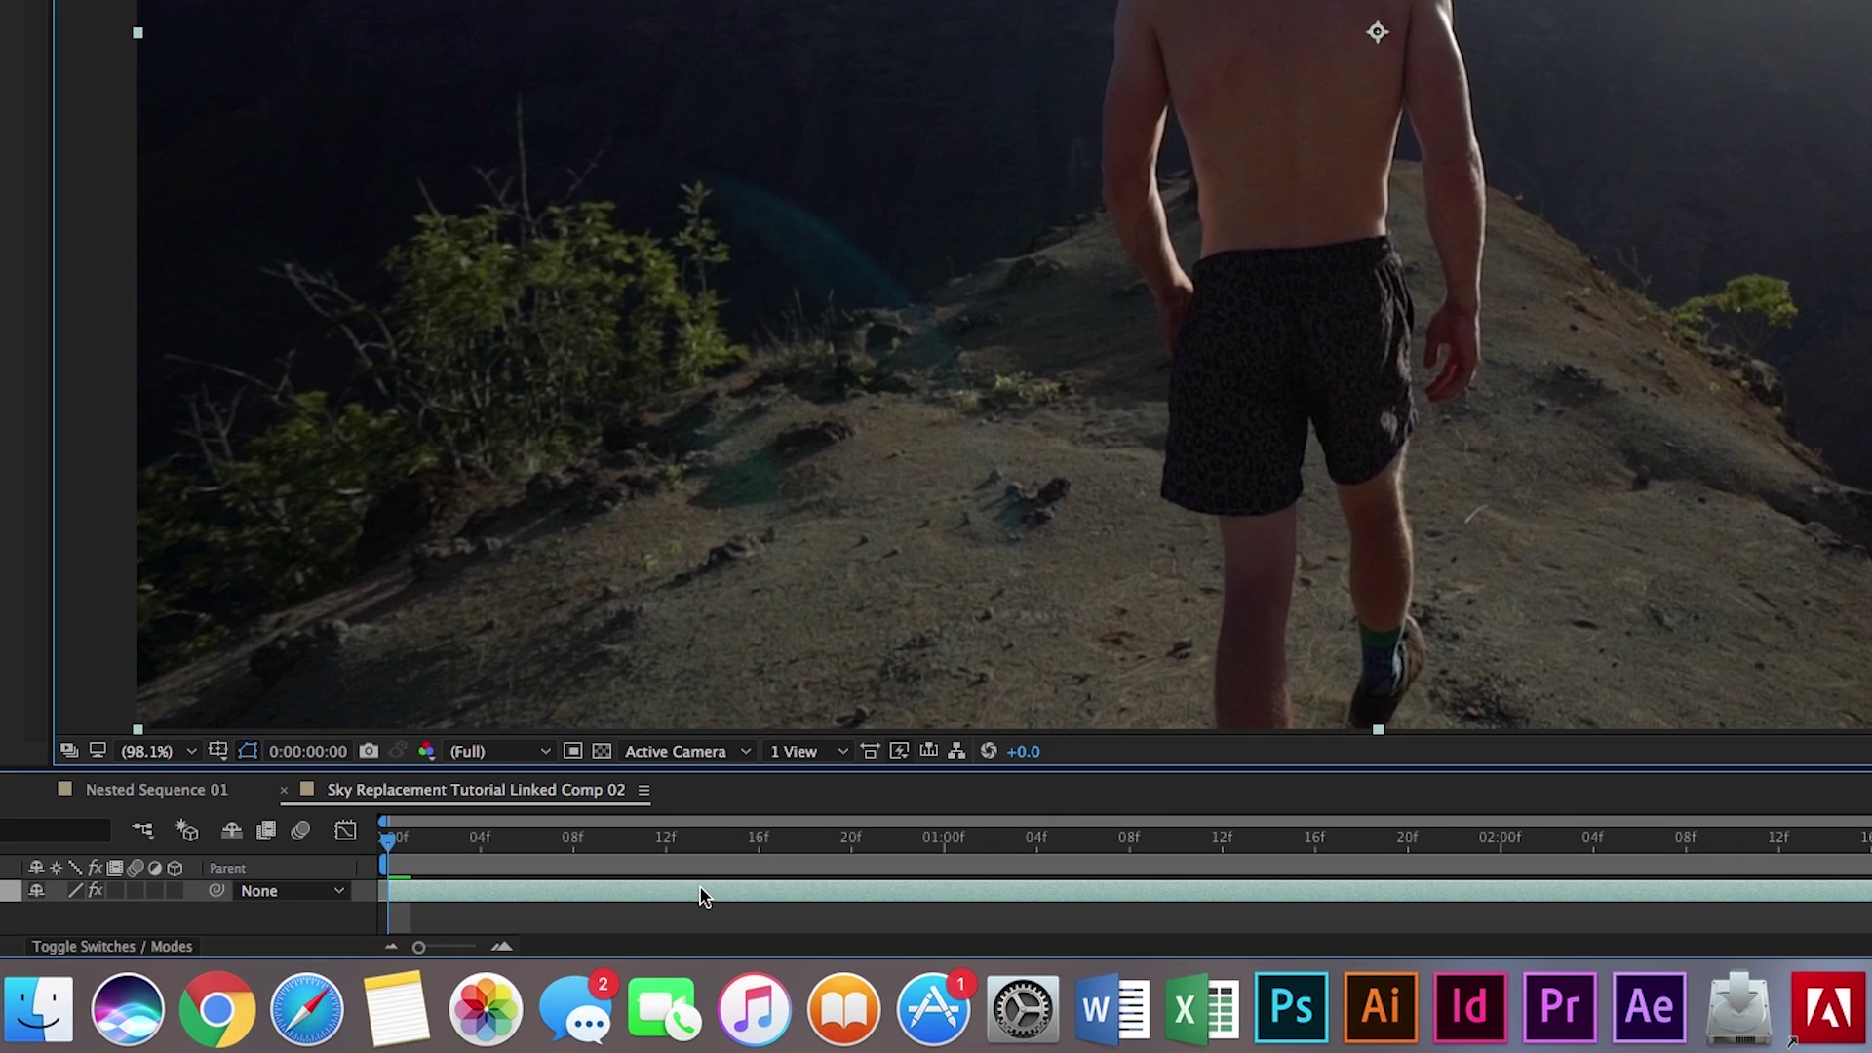
View C0029.MP4 in its Layer panel and lay a first Roto Brush stroke over ridge and hiker.
double_click(700, 896)
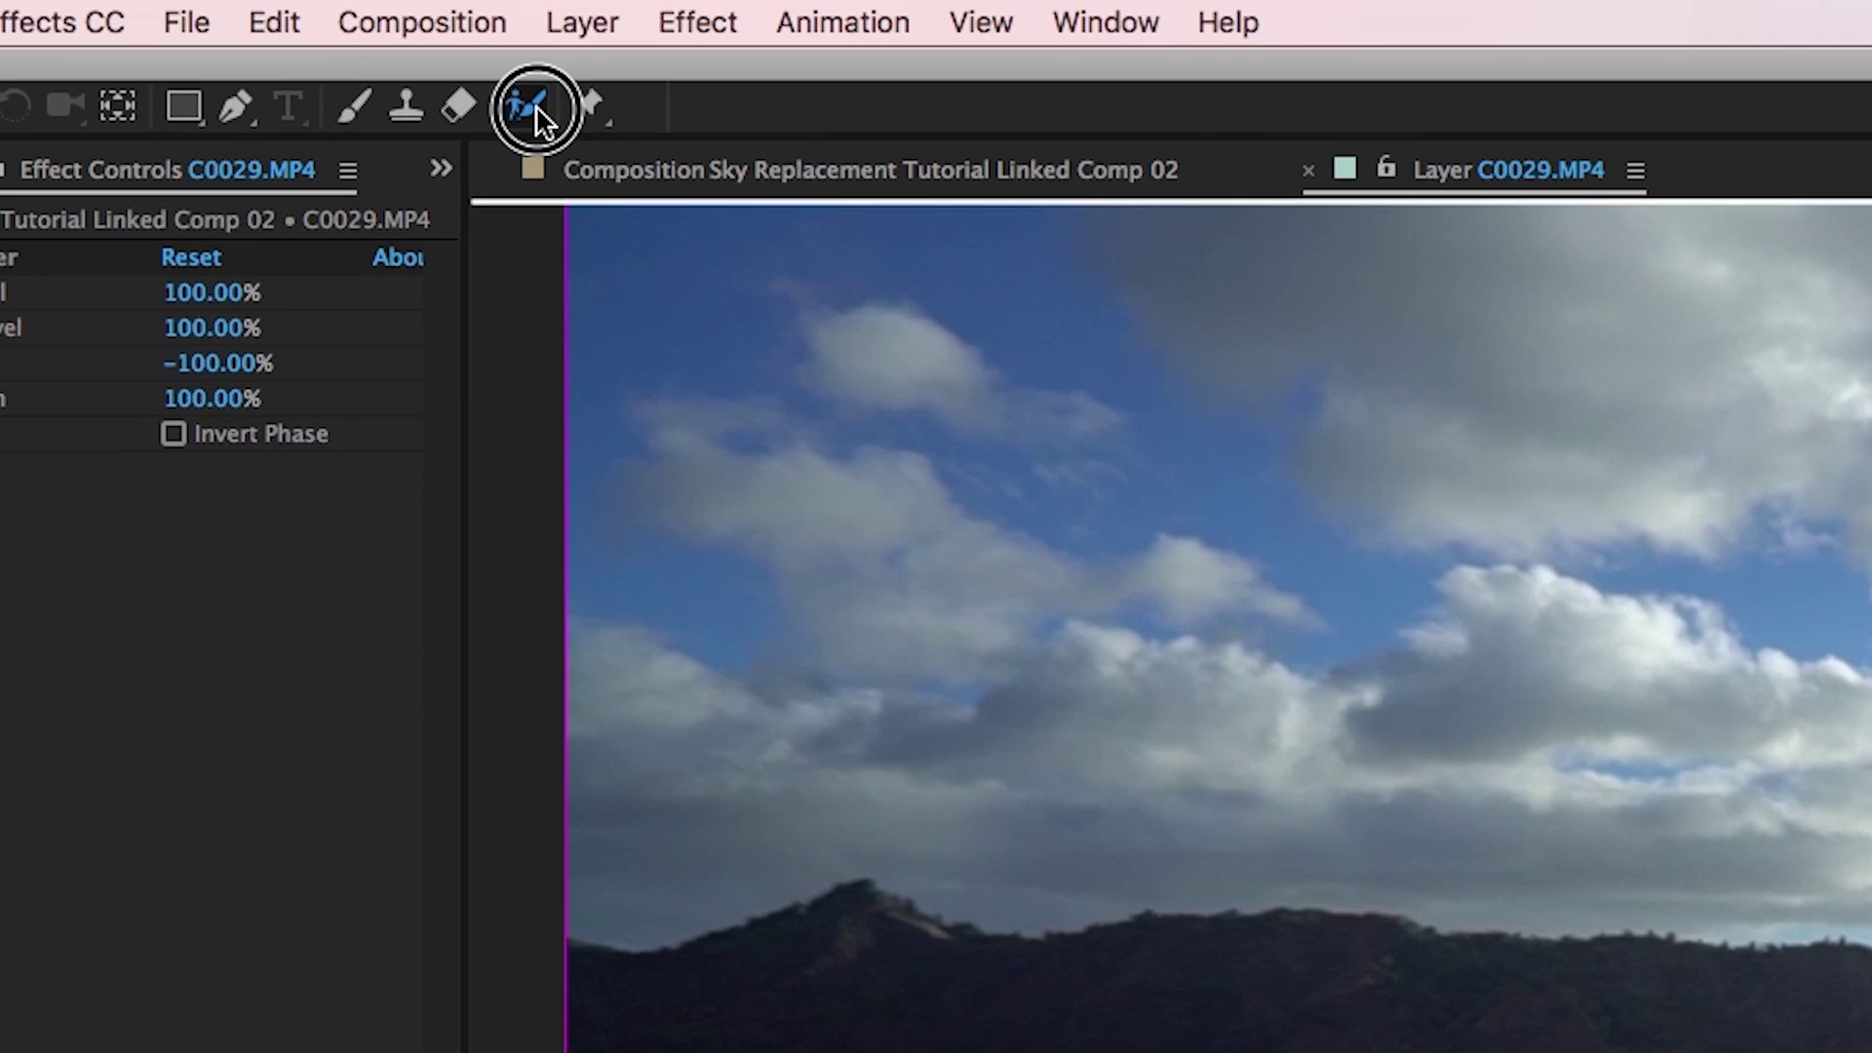
click(689, 106)
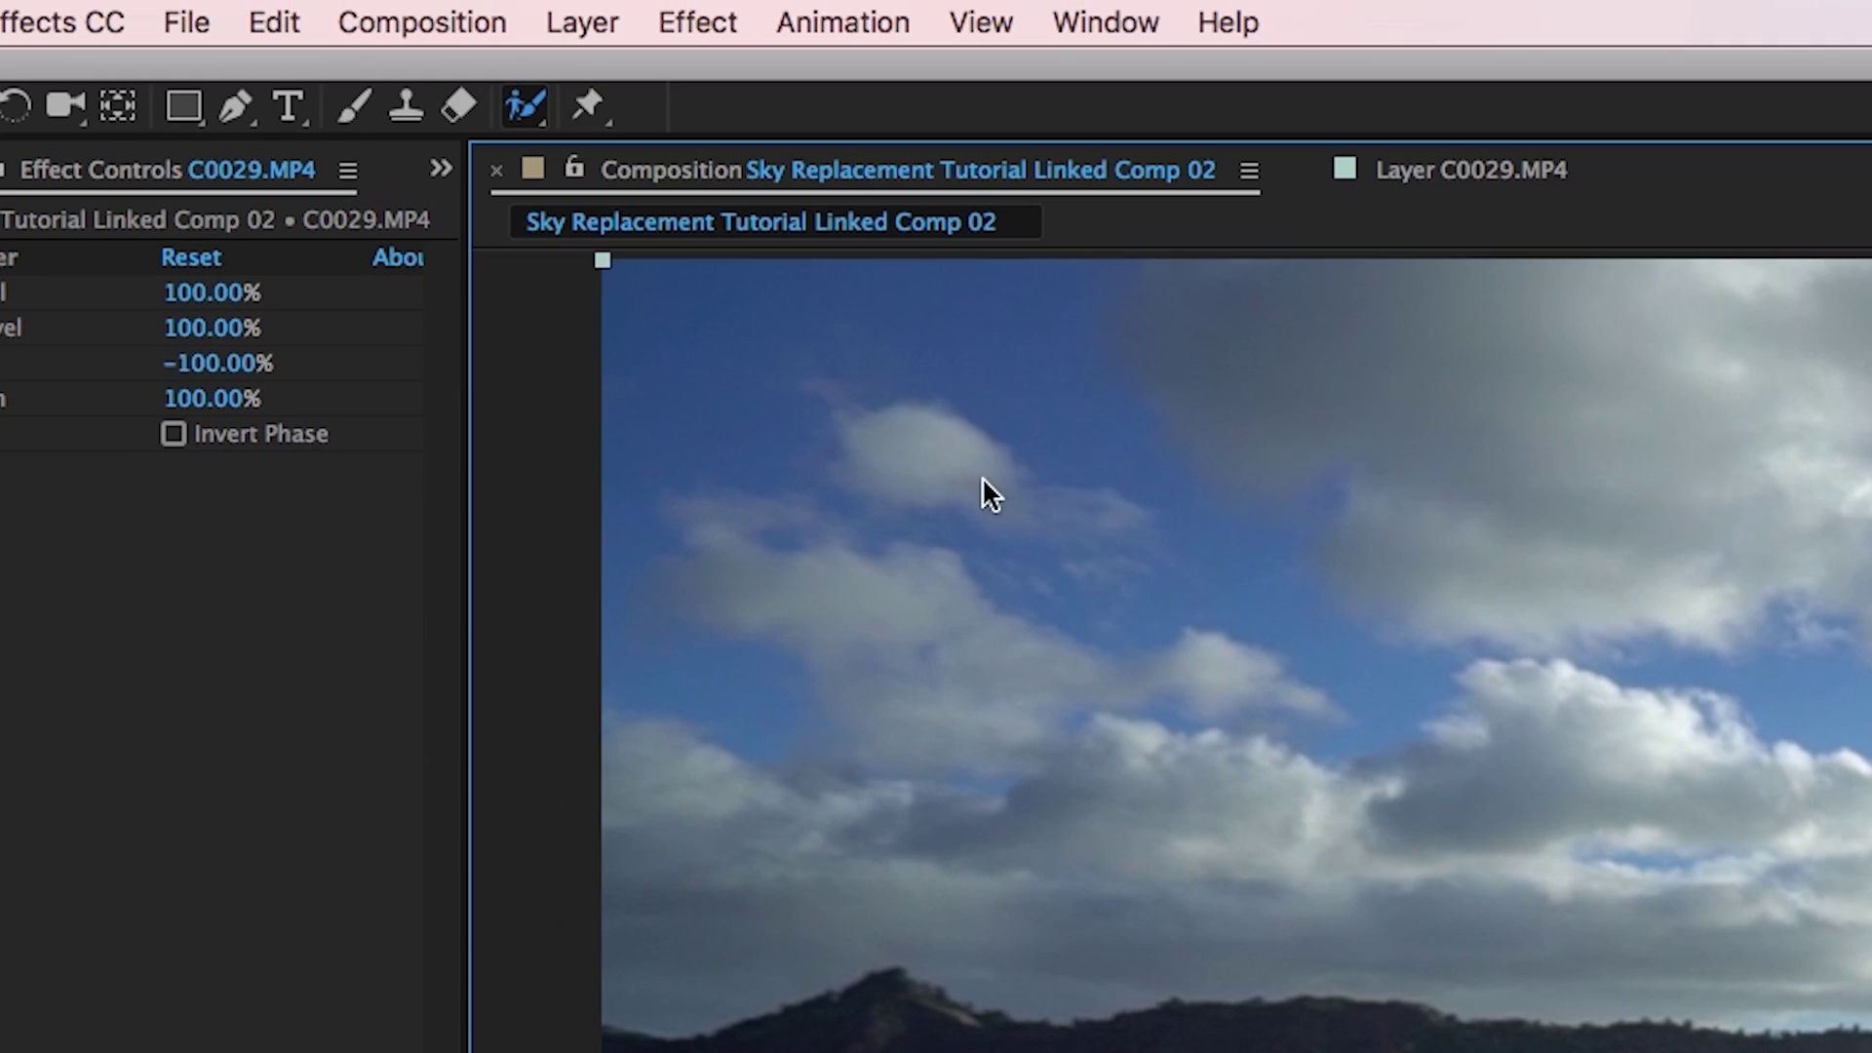
click(527, 109)
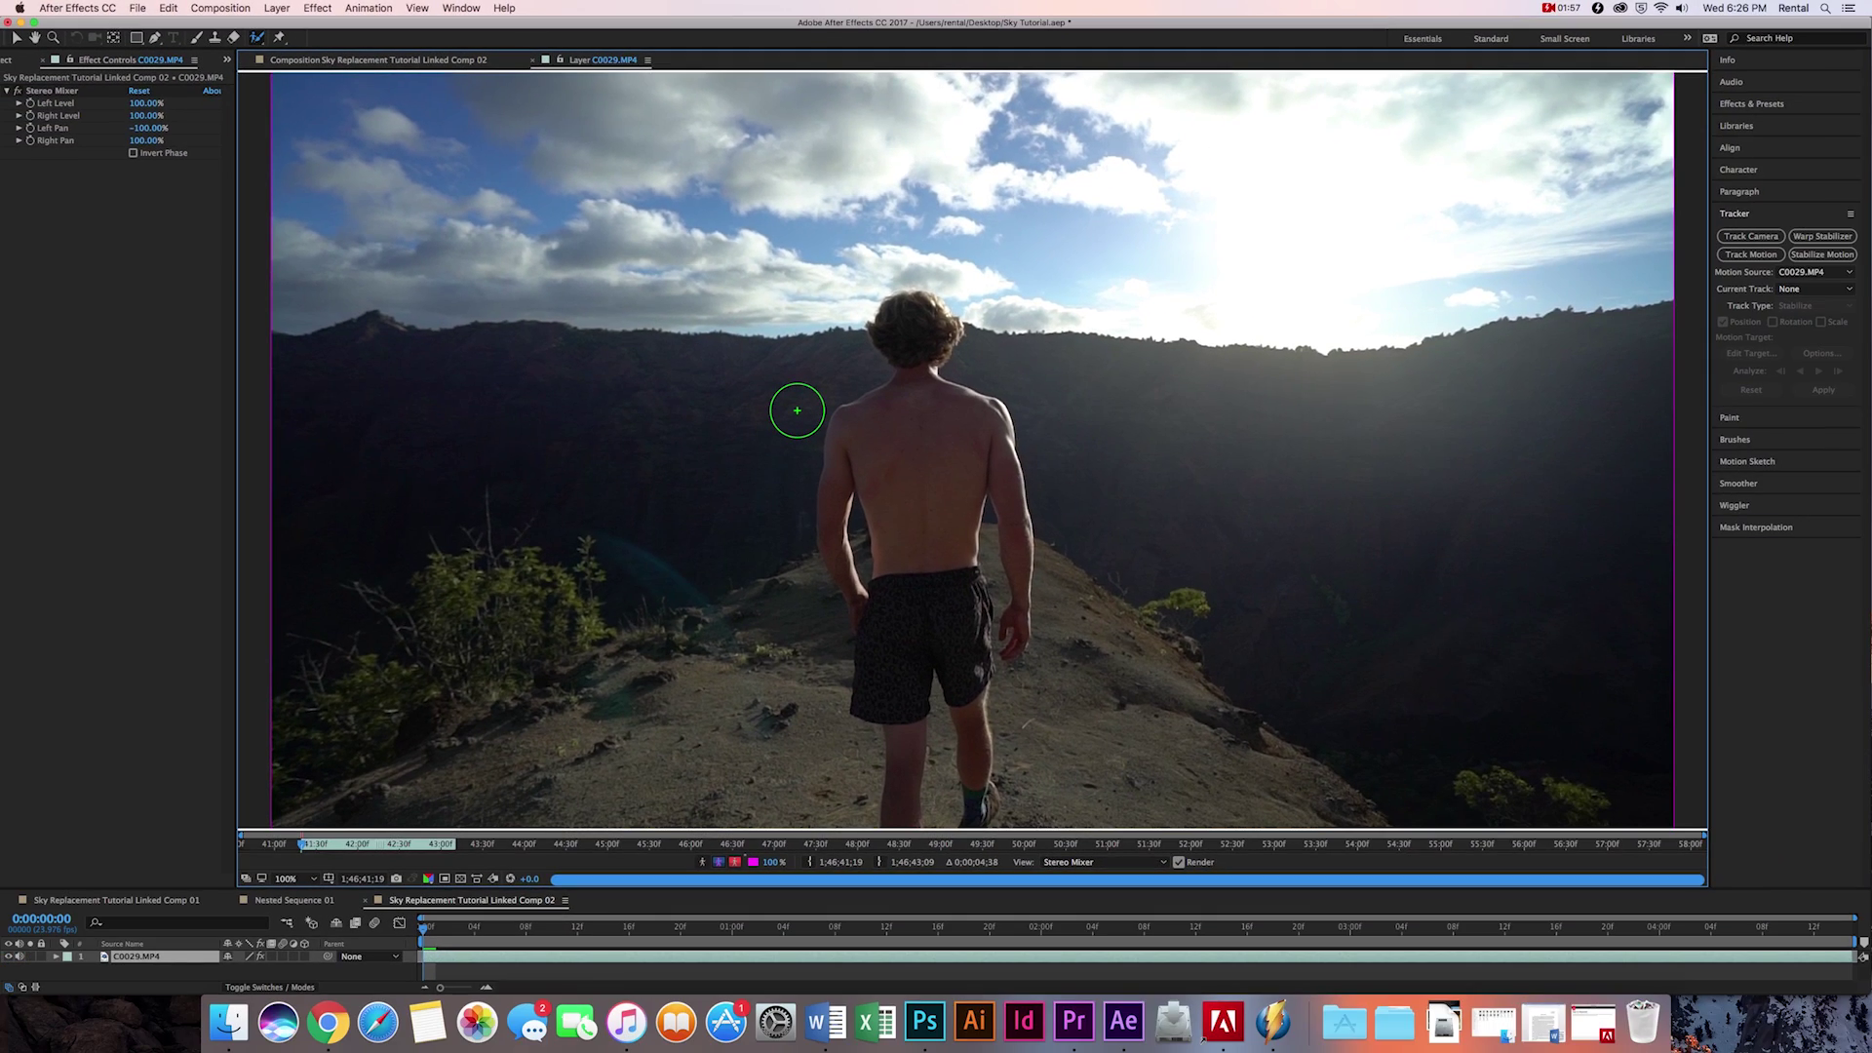
mouse_move(286, 374)
mouse_down()
mouse_move(820, 398)
mouse_move(1002, 378)
mouse_move(1413, 427)
mouse_move(1526, 535)
mouse_move(471, 502)
mouse_up()
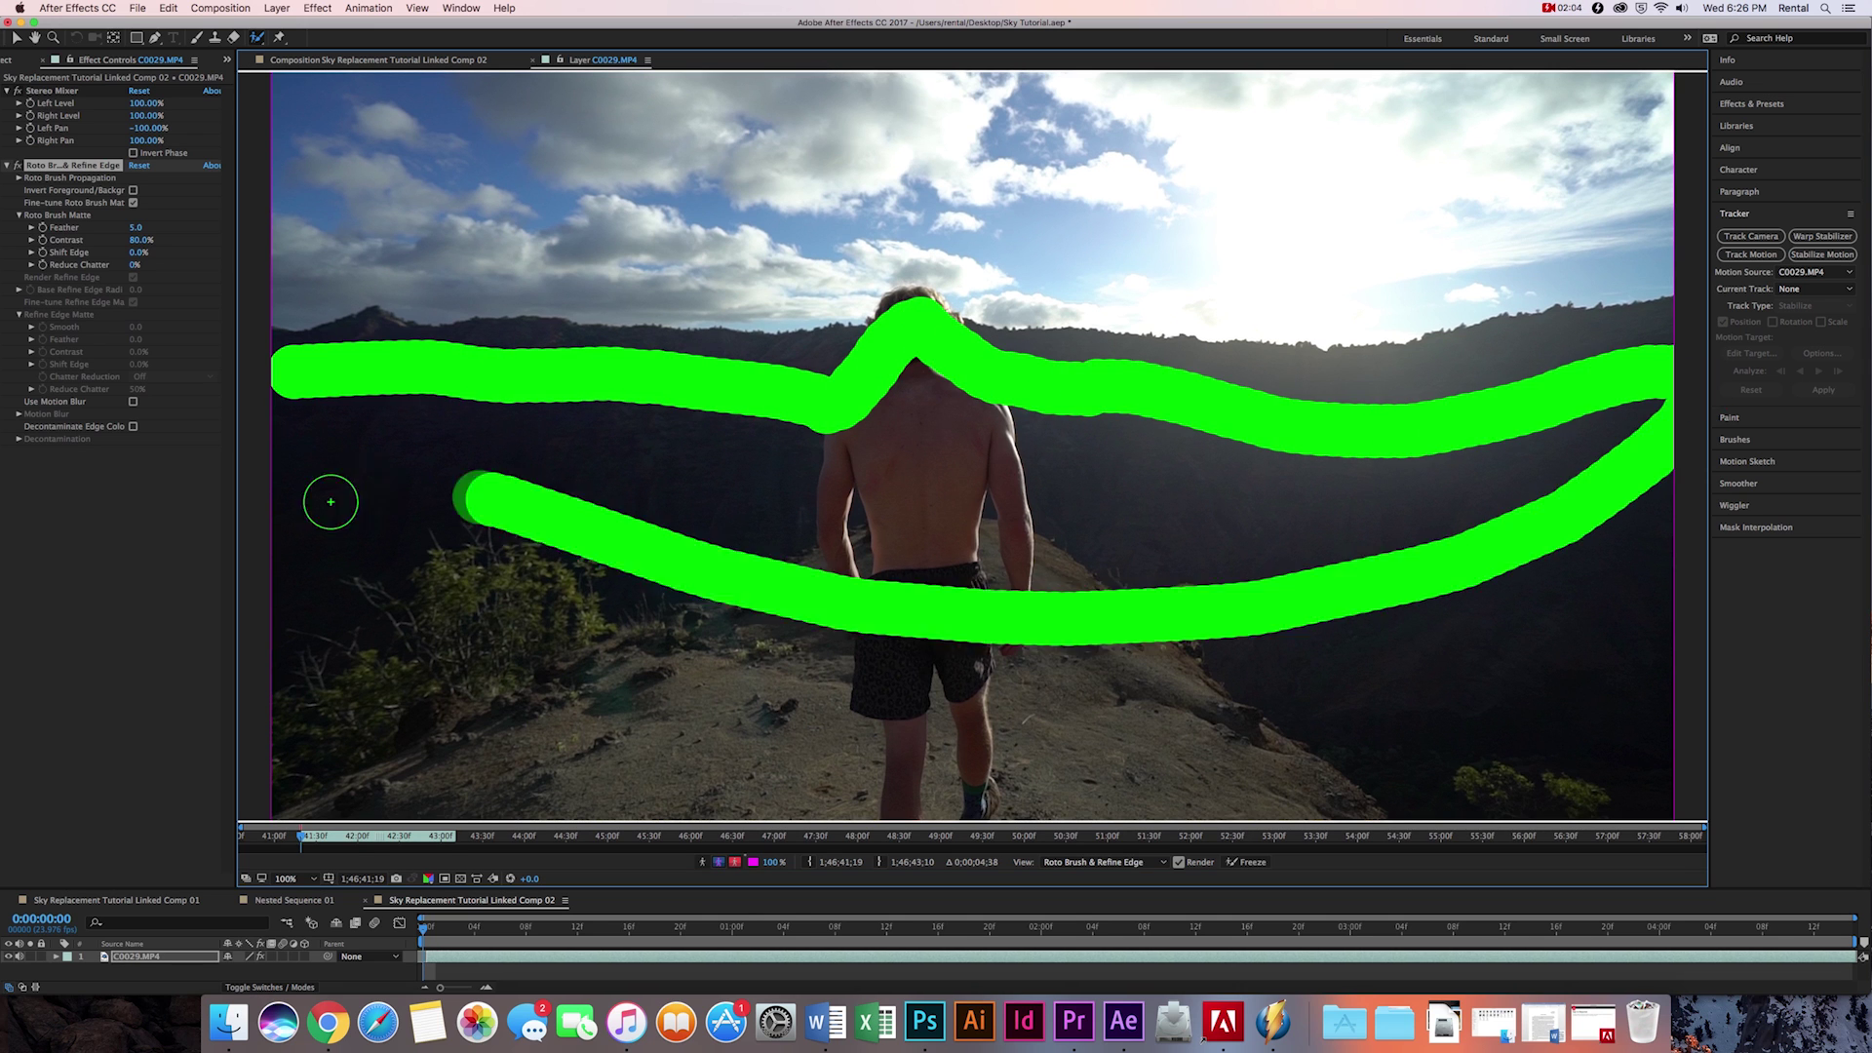
Extend the foreground stroke over the landscape and Alt-paint the sky out with a larger brush.
mouse_move(331, 502)
mouse_down()
mouse_move(1517, 774)
mouse_move(1651, 765)
mouse_up()
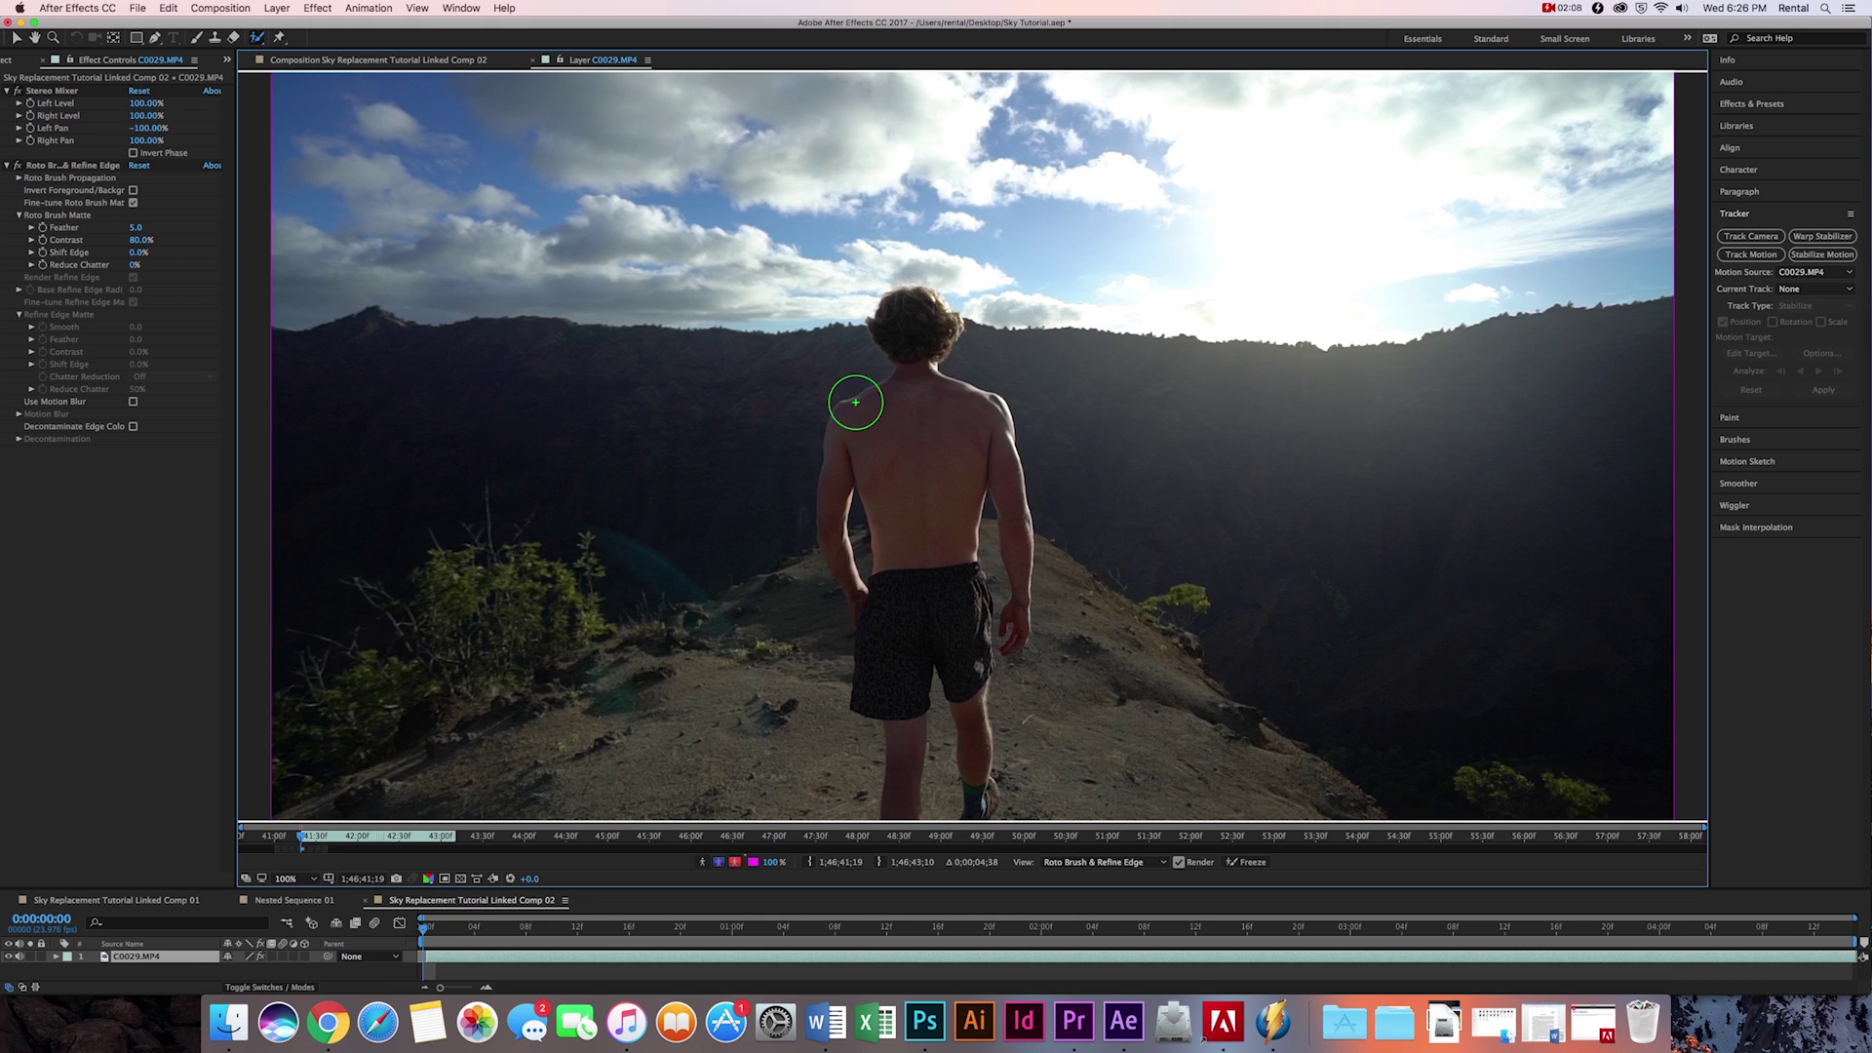
drag(702, 471, 726, 460)
key(alt)
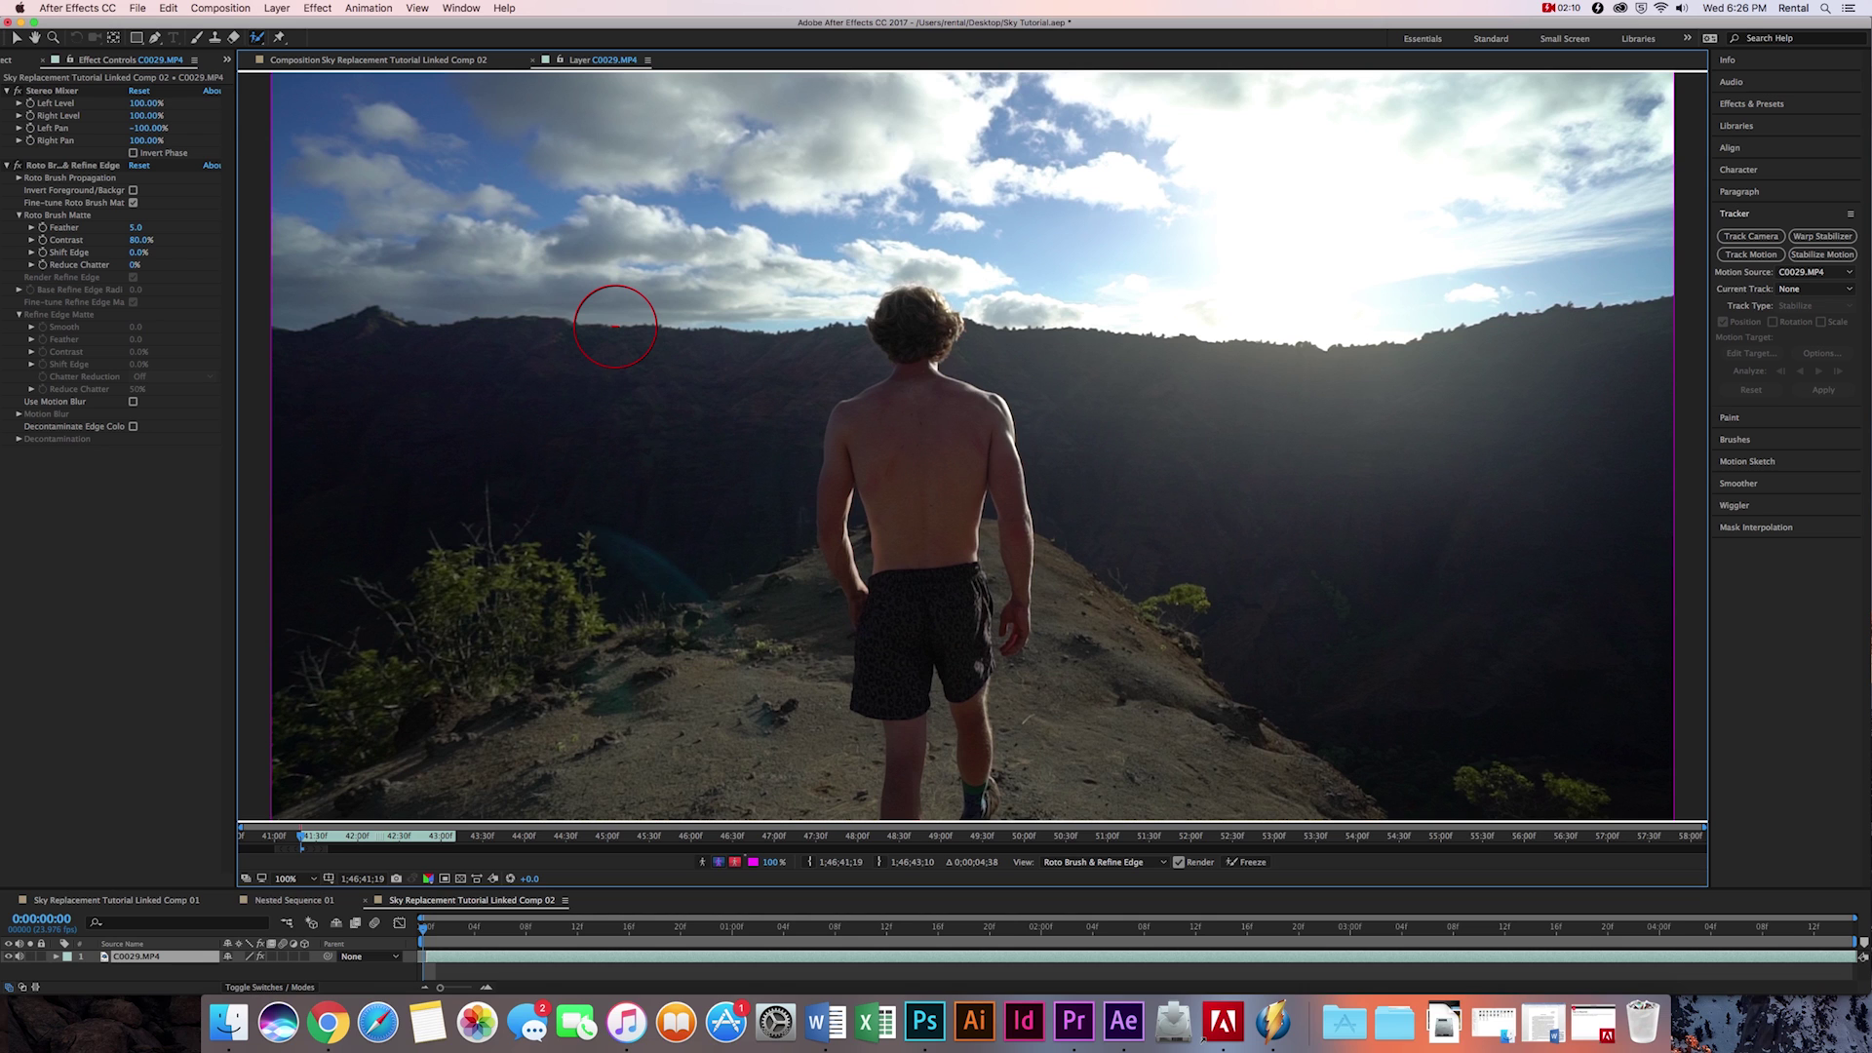
mouse_move(301, 283)
mouse_down()
mouse_move(417, 254)
mouse_move(1297, 274)
mouse_up()
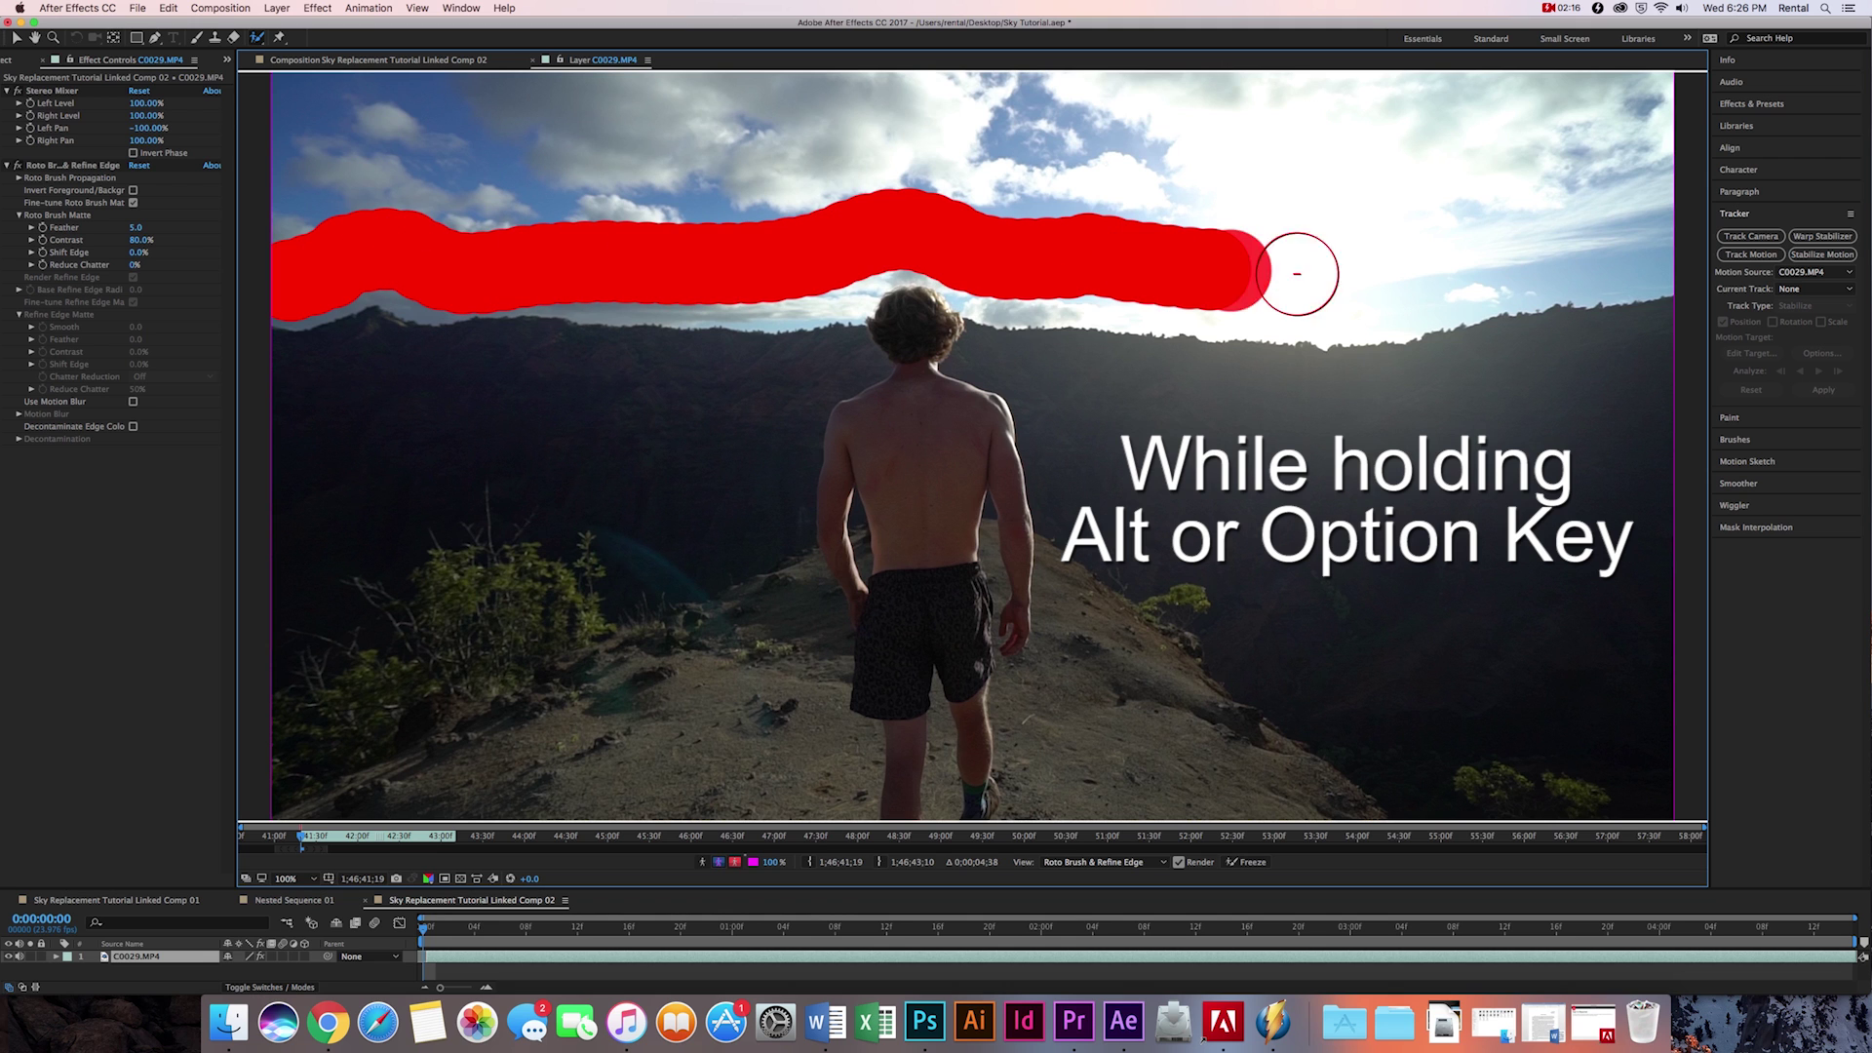
drag(1296, 273, 293, 162)
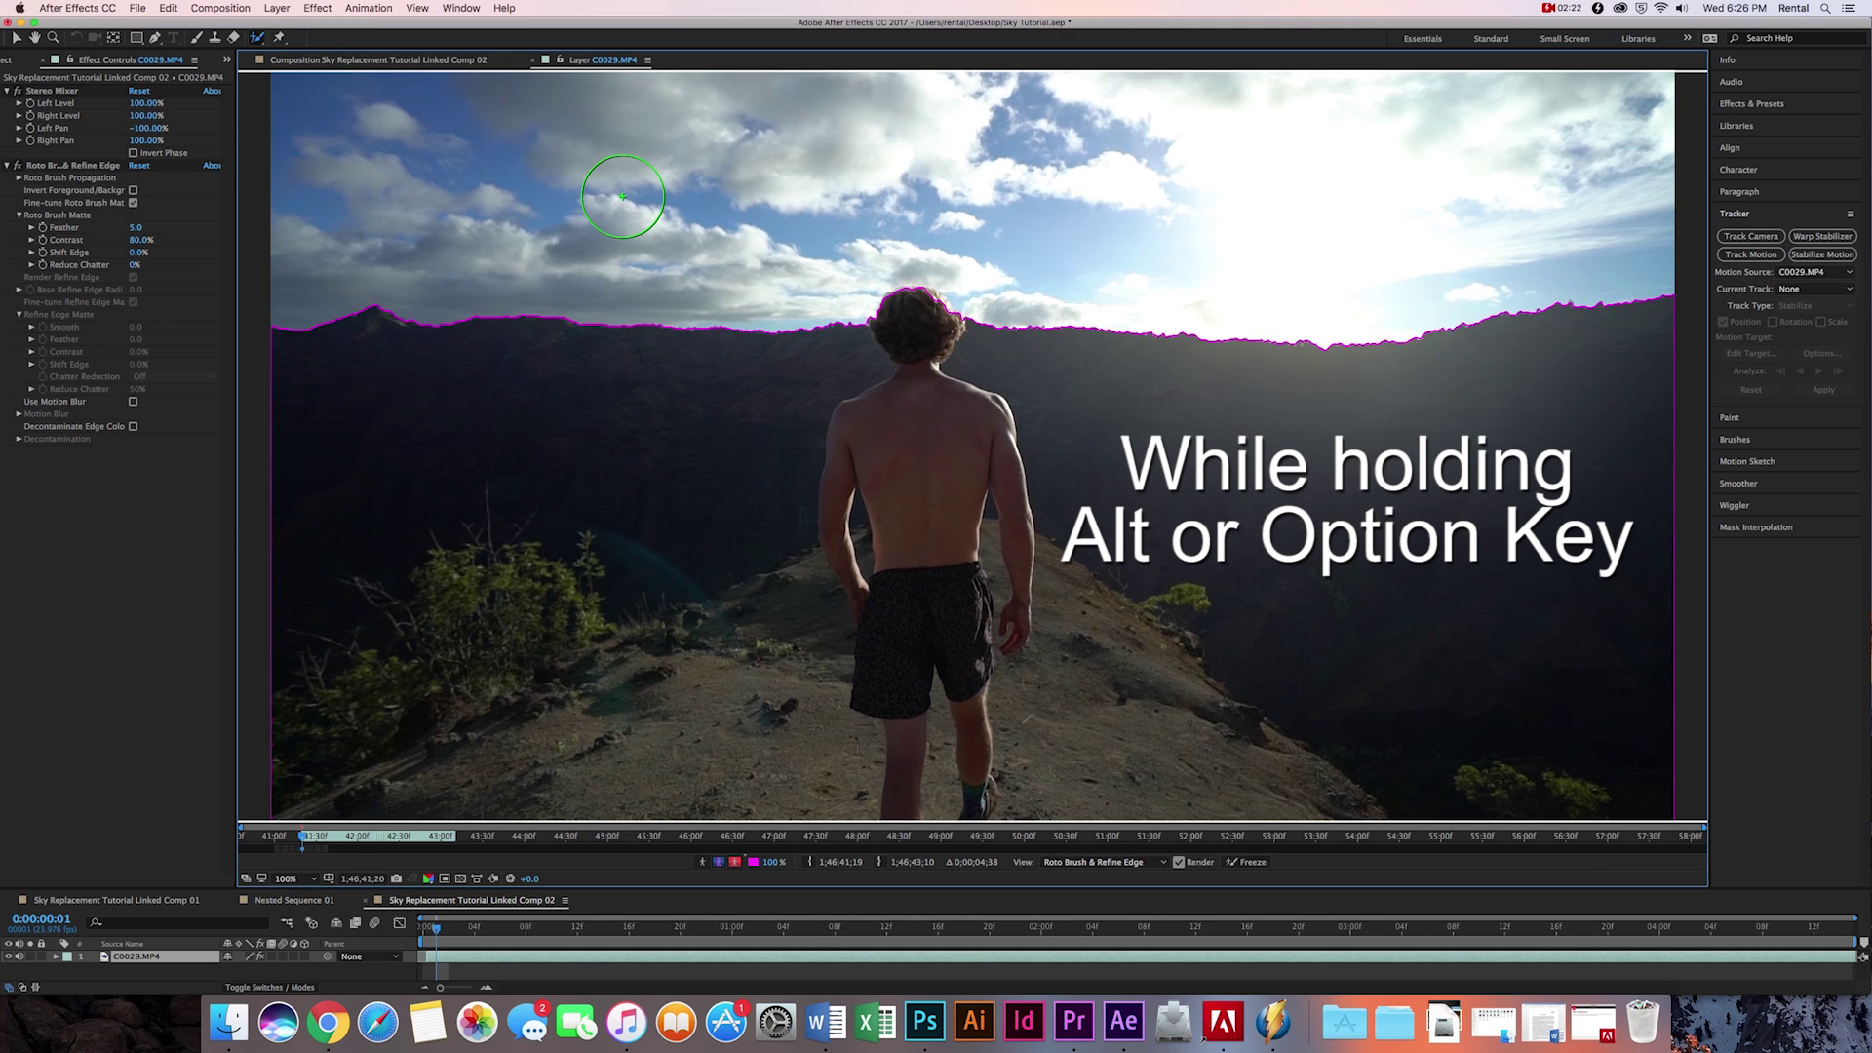
Check the matte in alpha overlay, return to outline view, and add the hiker's head.
key(alt+4)
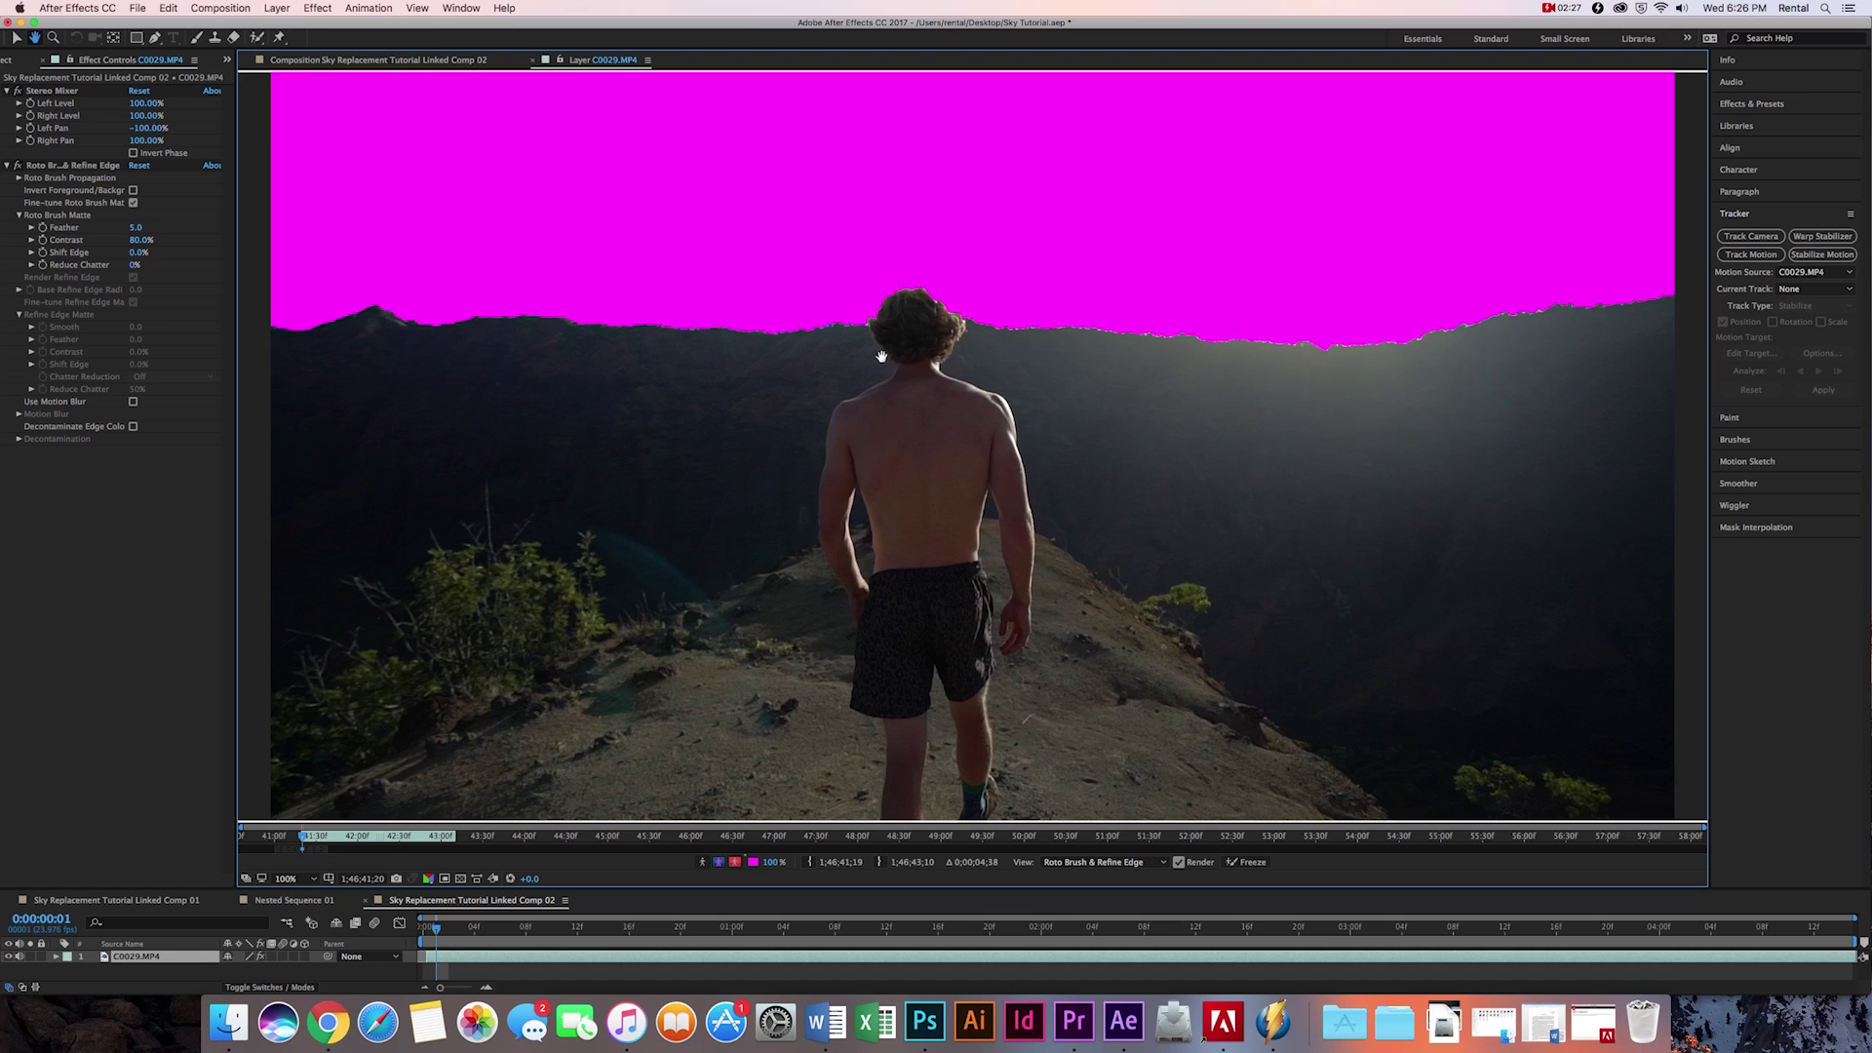
key(alt+w)
key(alt+5)
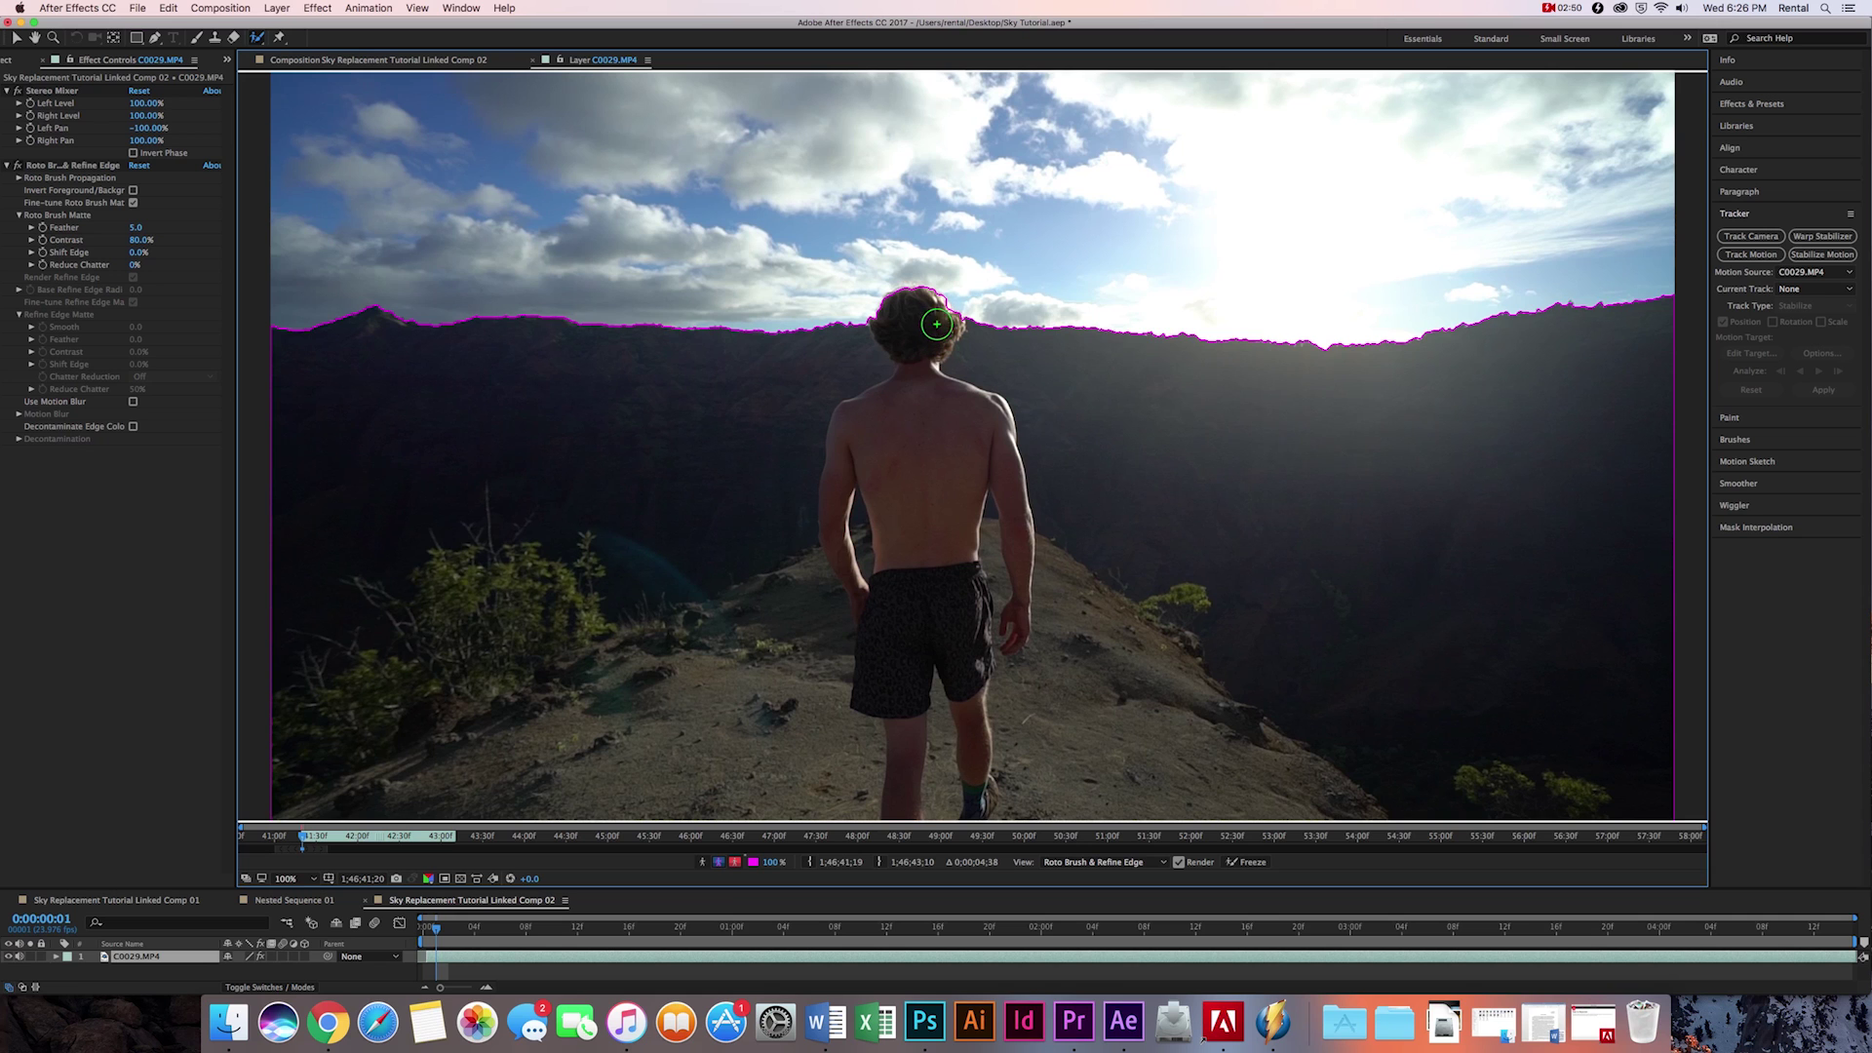
click(934, 312)
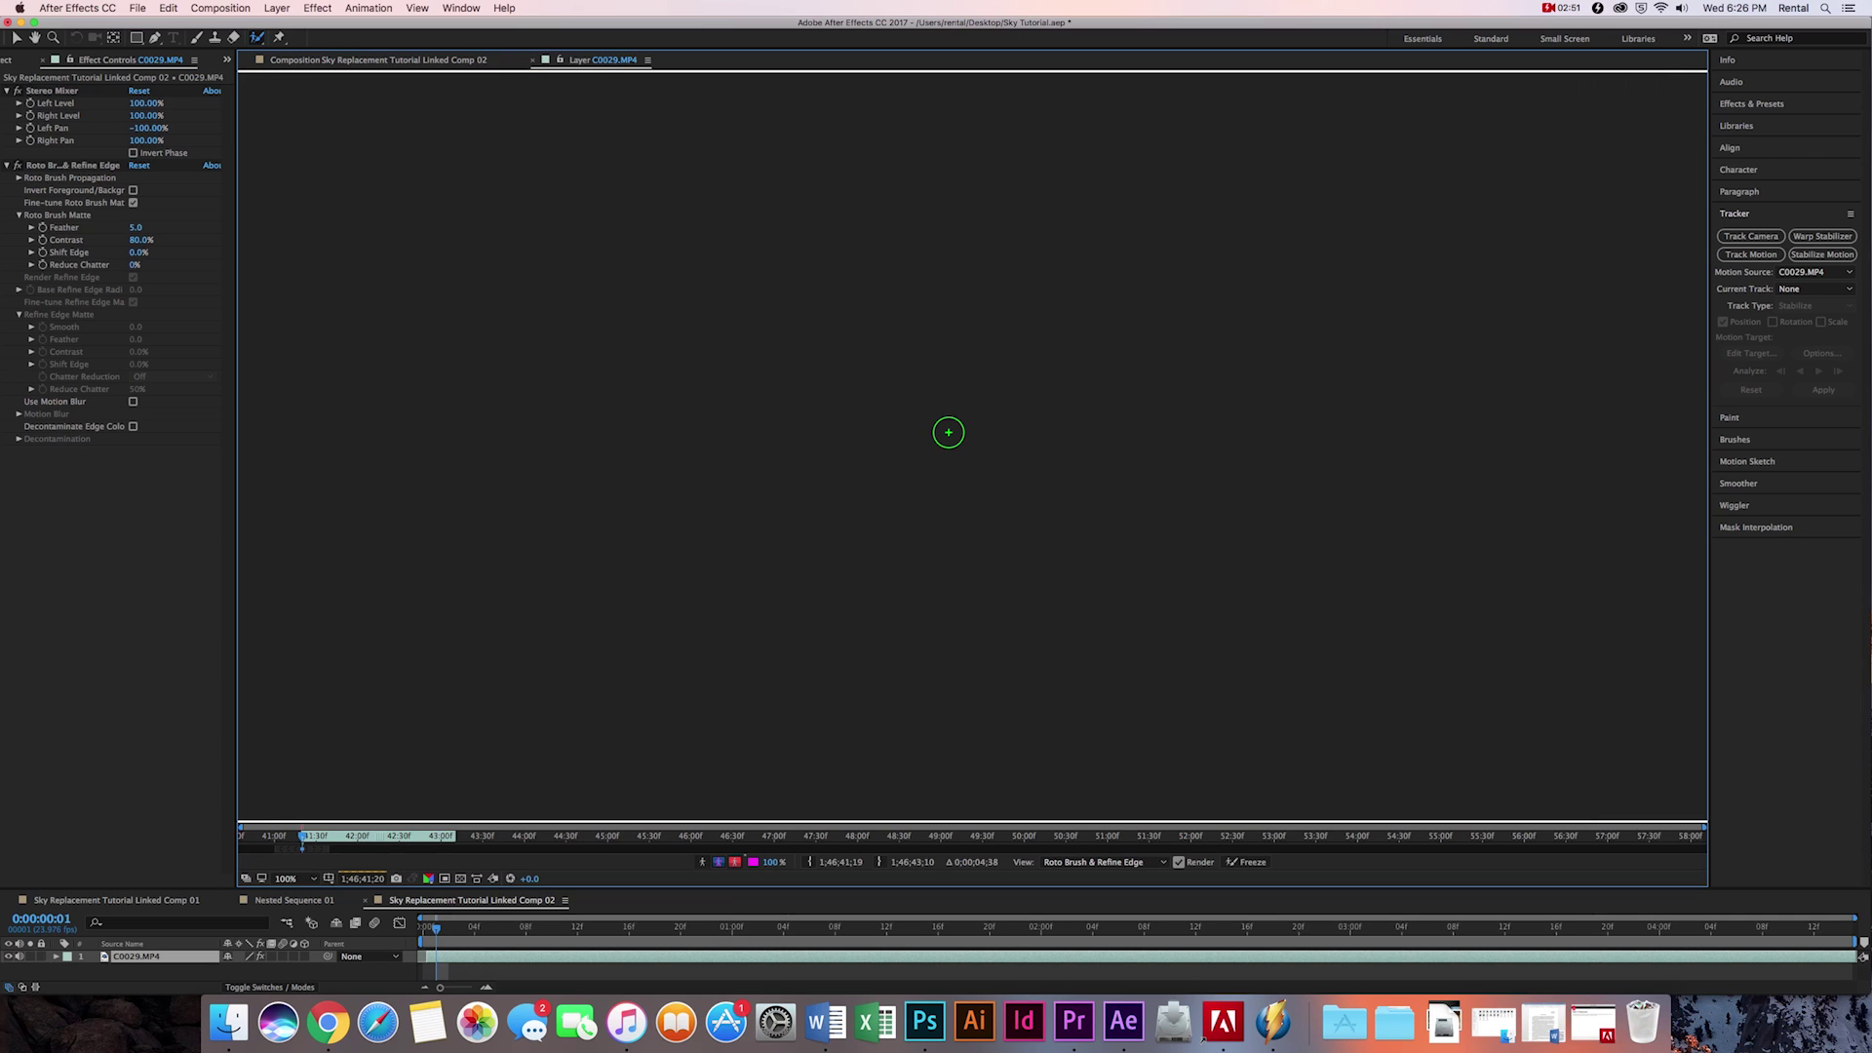
Step ten frames forward to propagate the ridgeline matte, then widen the roto span.
key(Page_Down)
key(Page_Down)
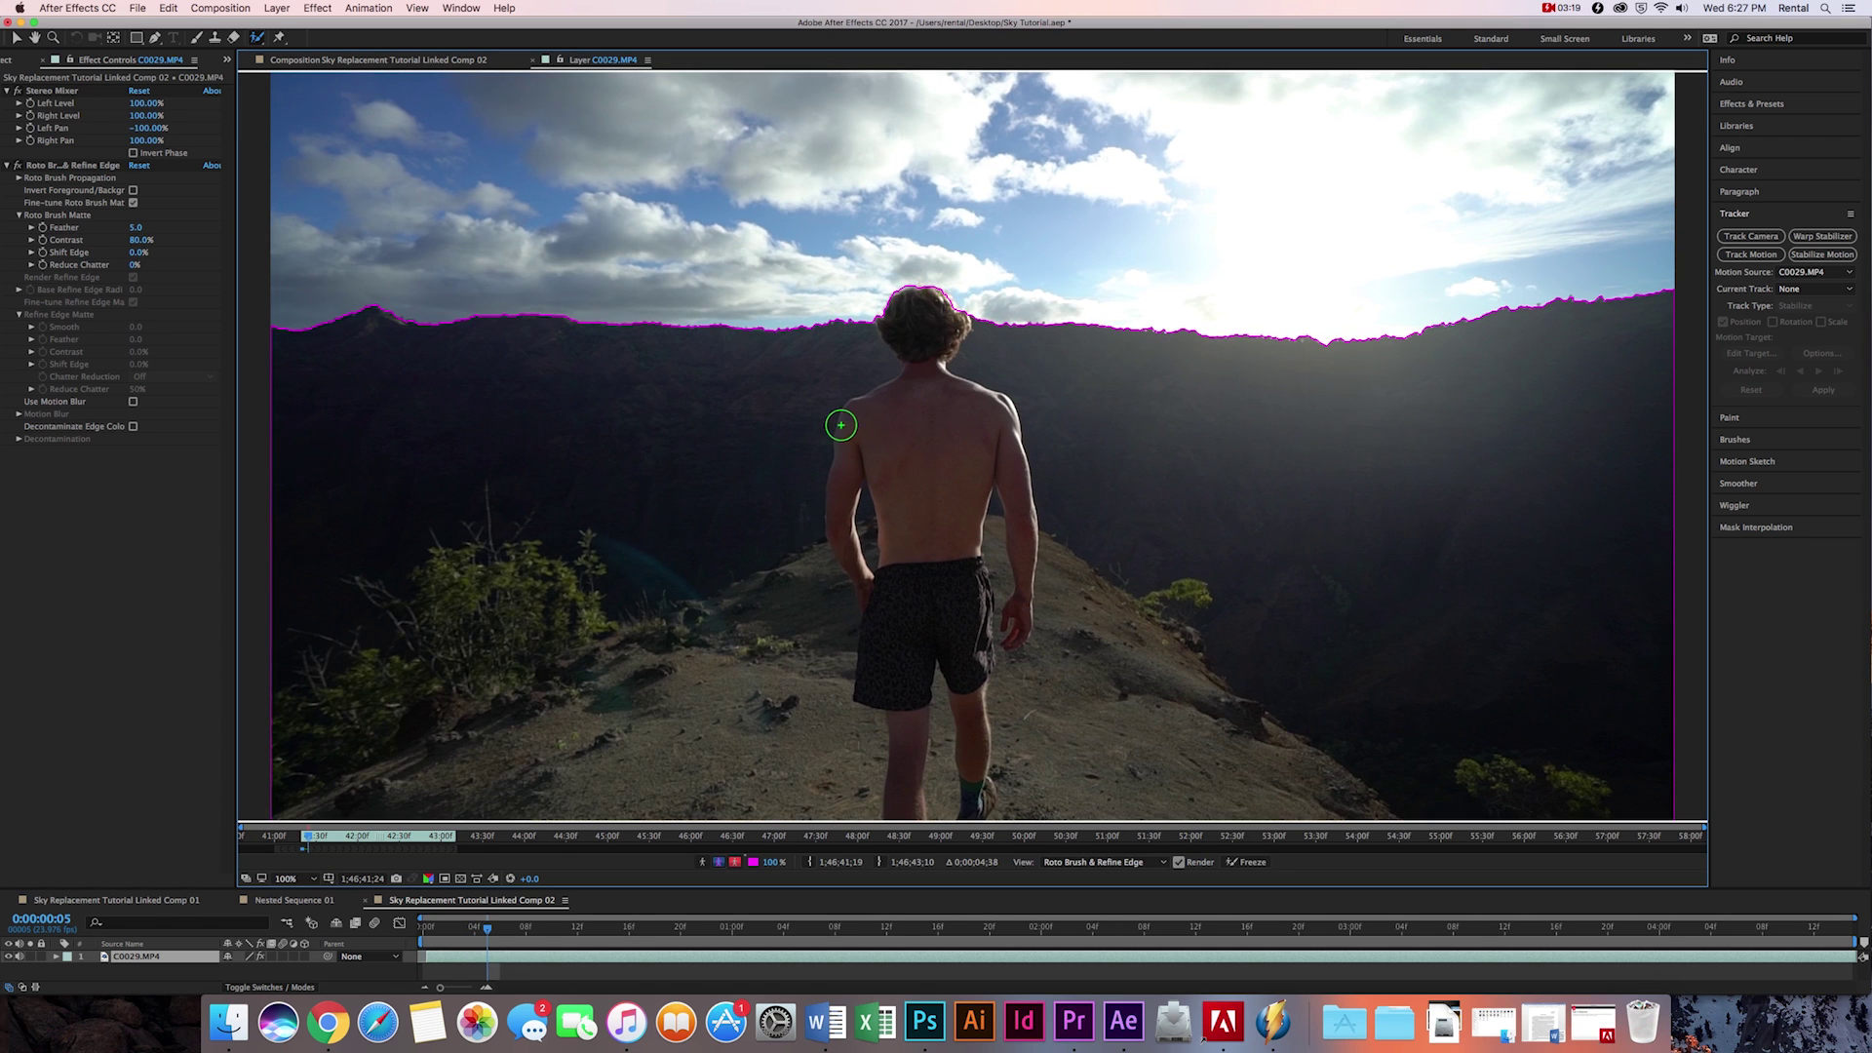
key(Page_Down)
key(Page_Down)
key(Page_Down)
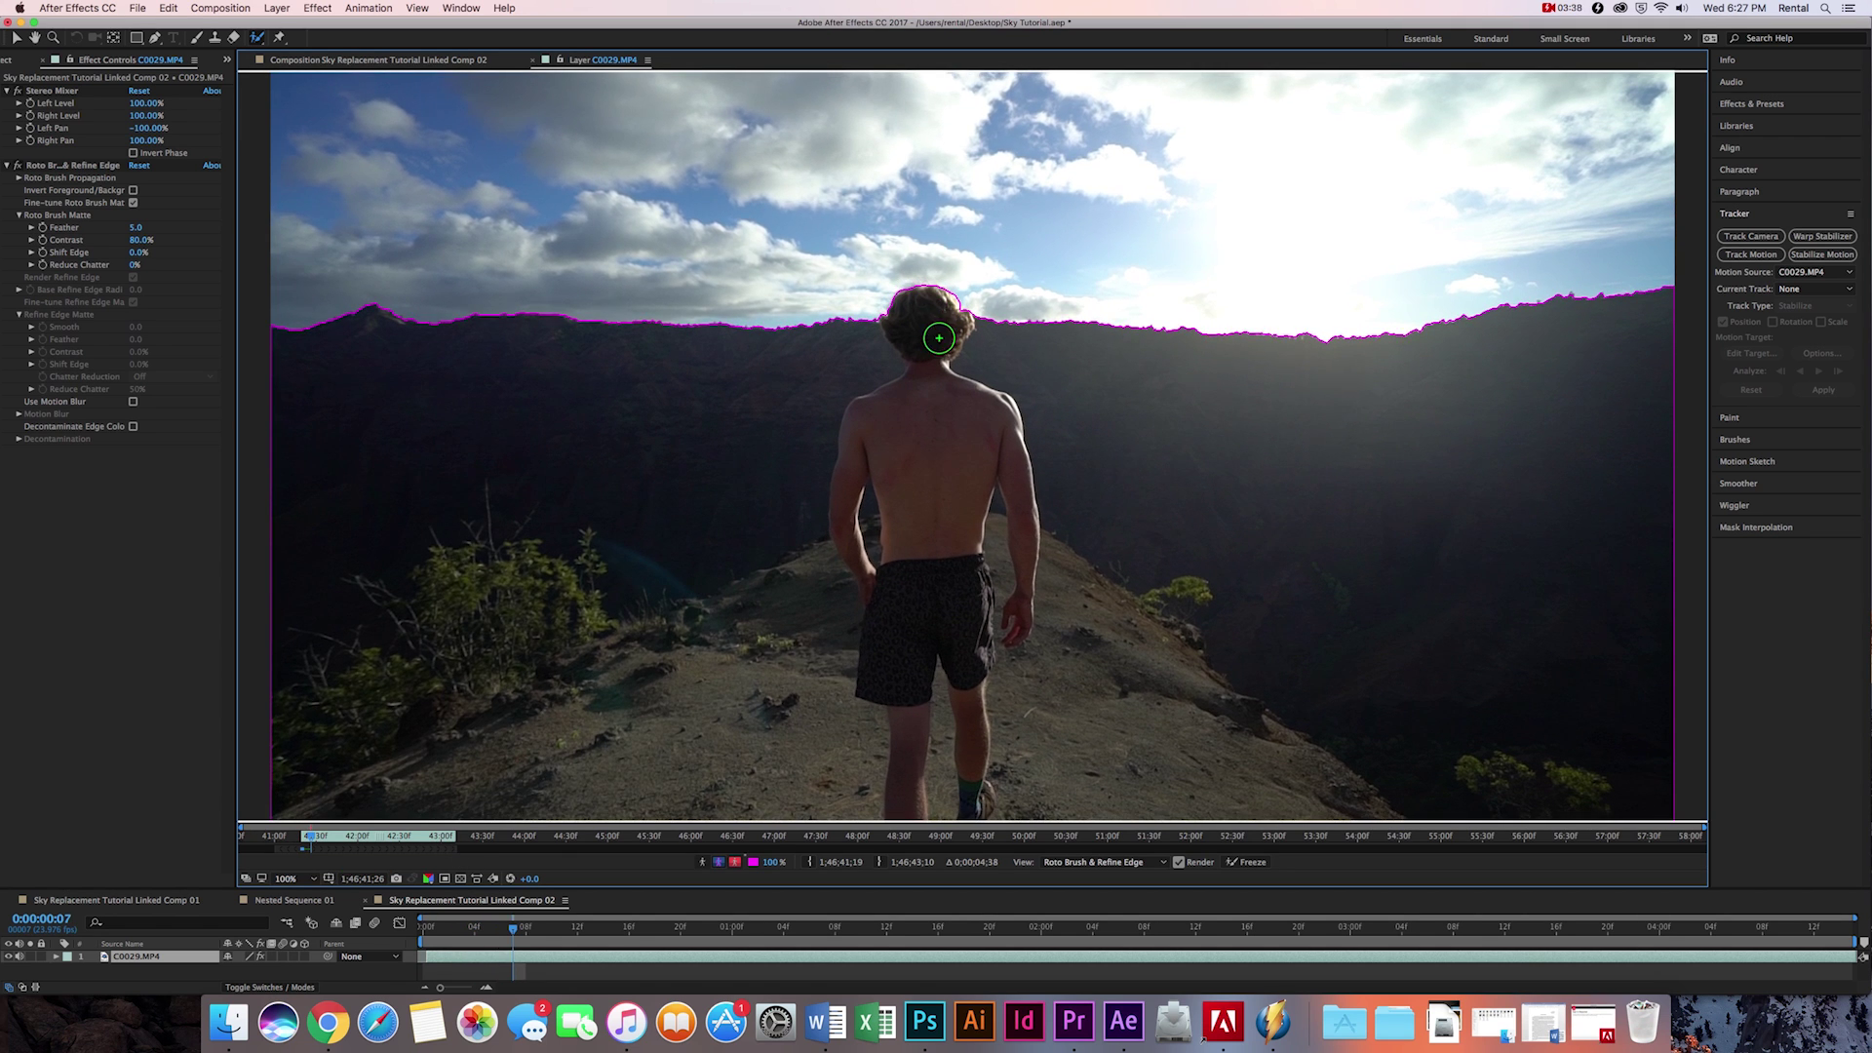
key(Page_Down)
key(Page_Down)
key(Page_Down)
key(Page_Down)
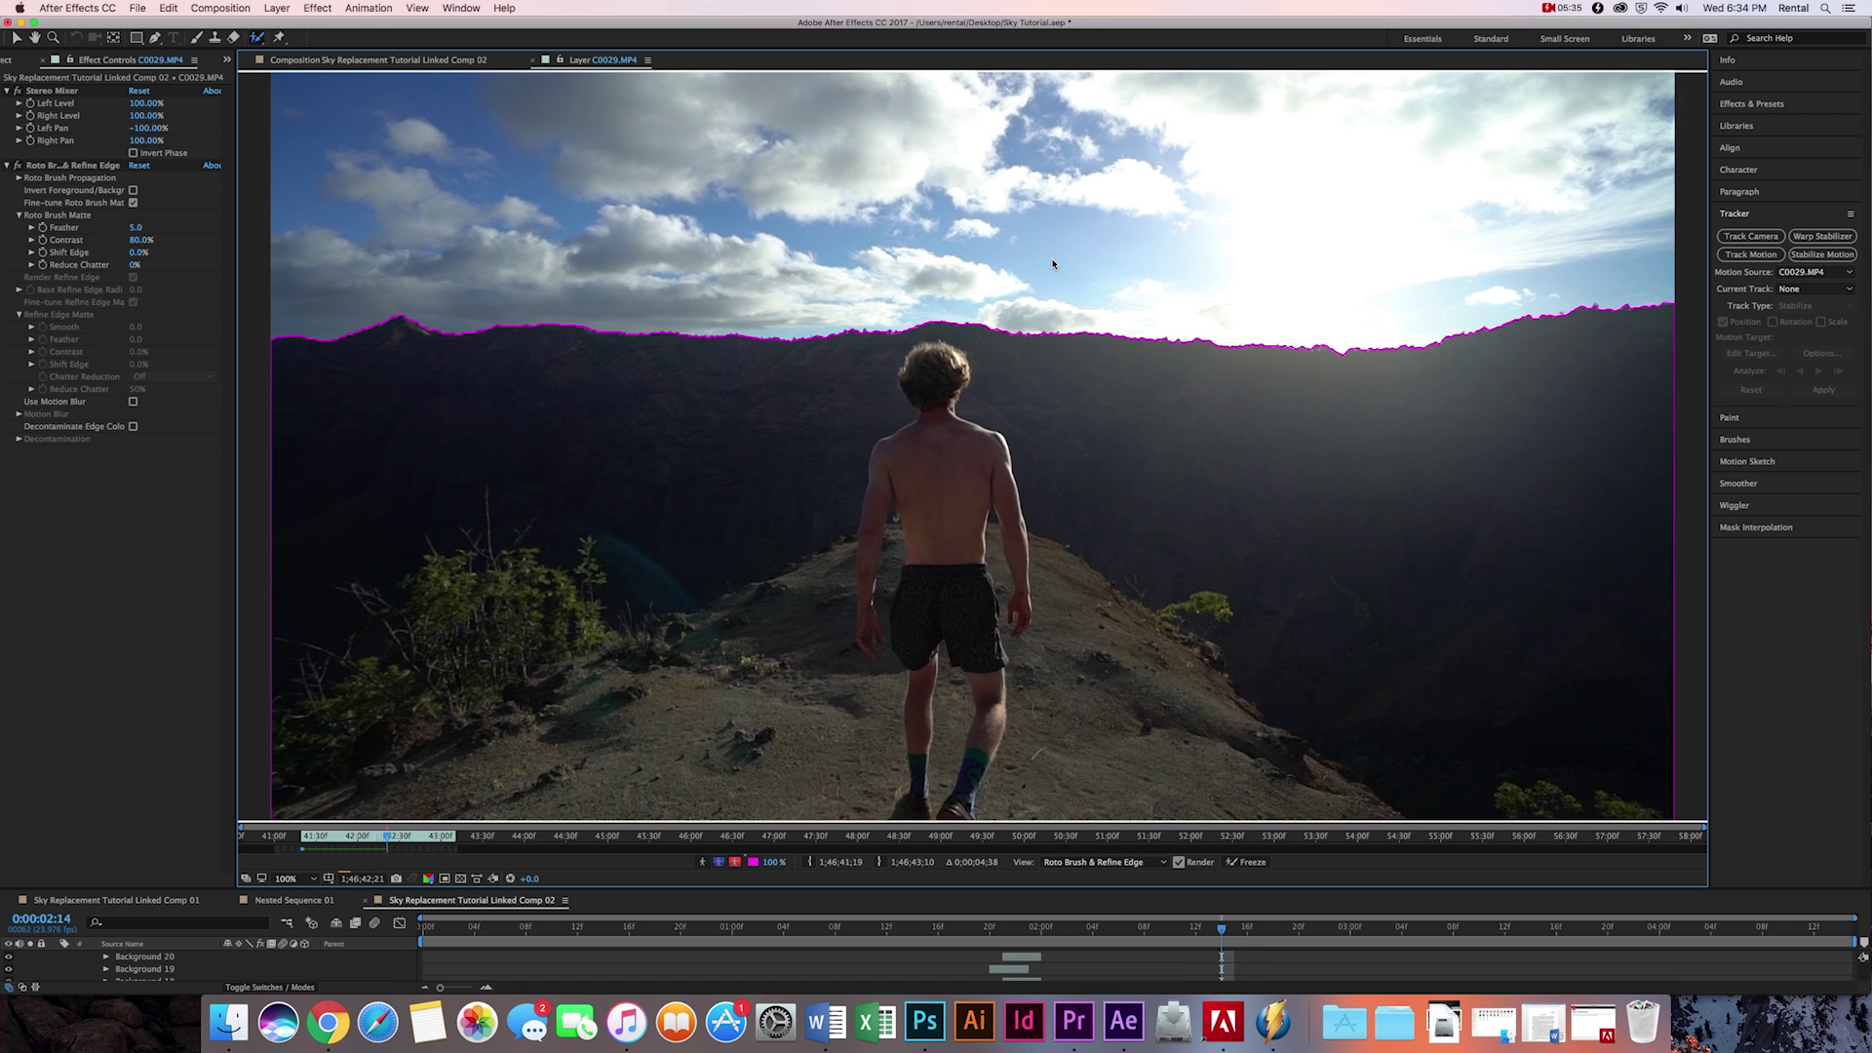
key(Page_Down)
key(Page_Down)
key(Page_Down)
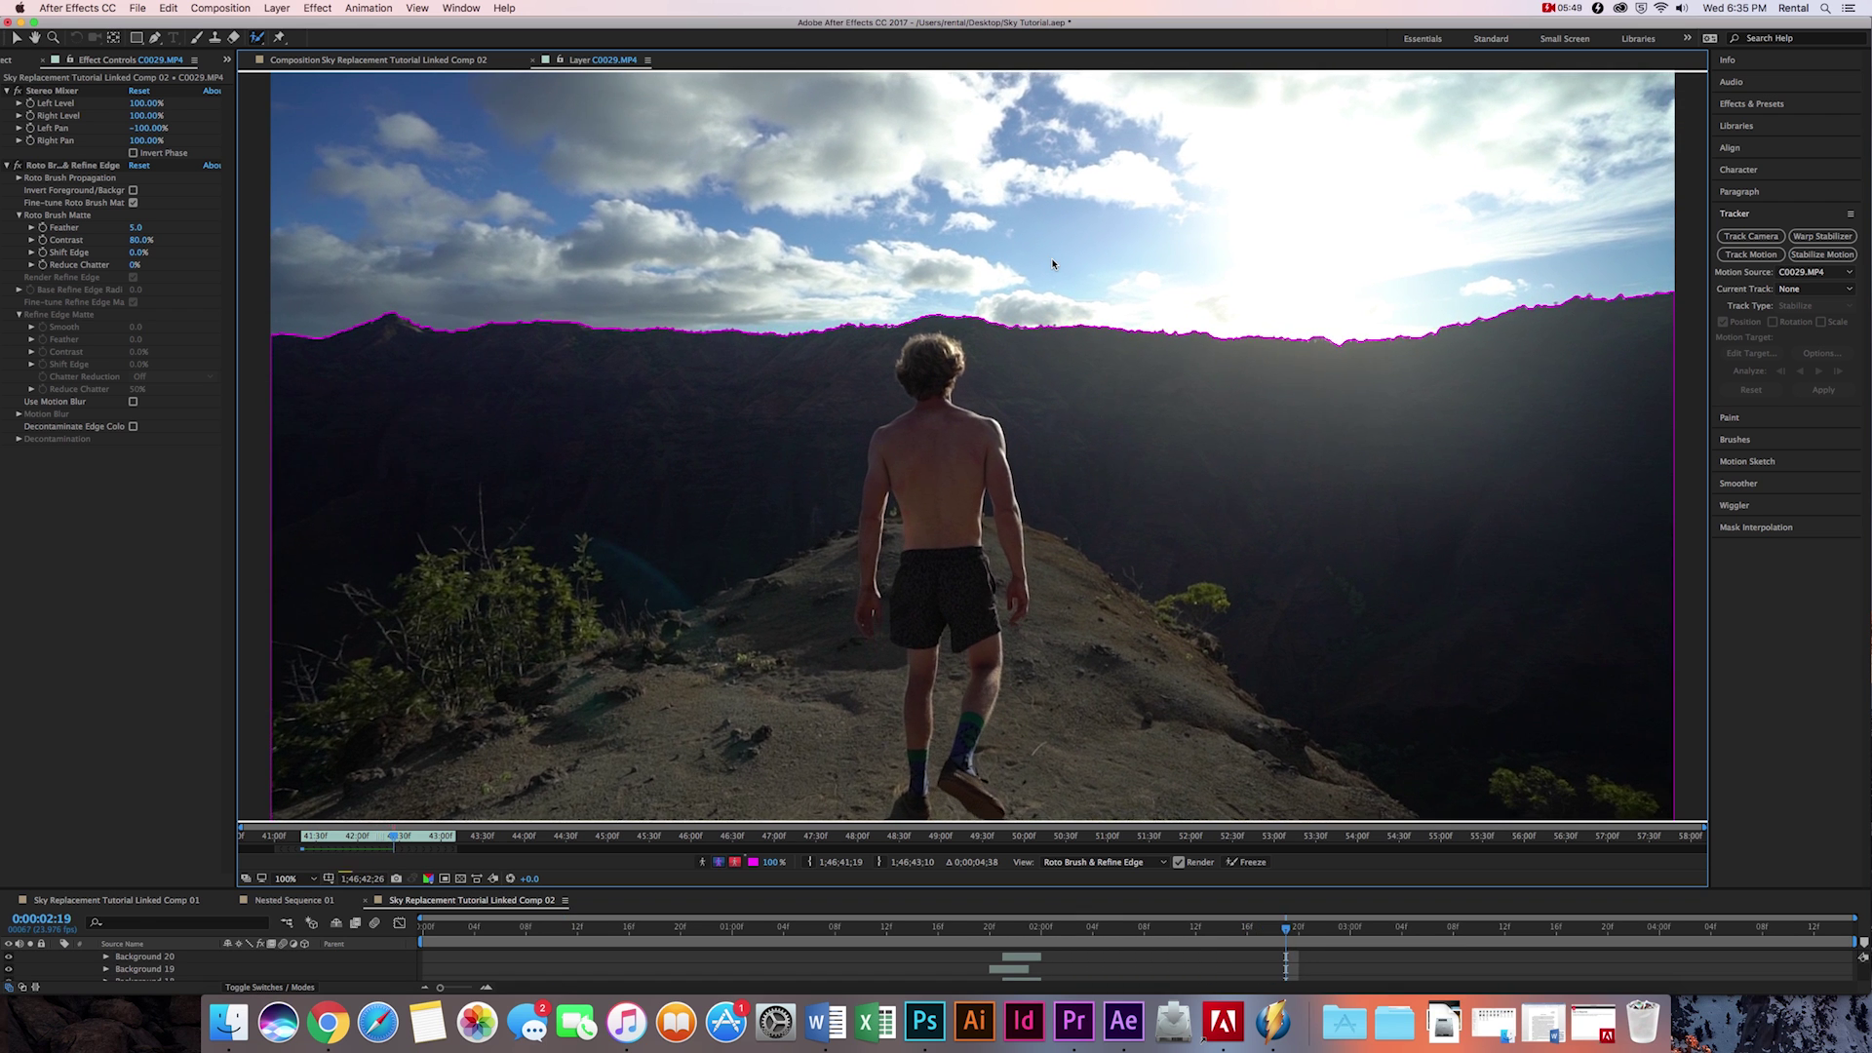
key(Page_Down)
key(Page_Down)
key(Page_Down)
key(Page_Down)
key(Page_Down)
key(Page_Down)
key(Page_Down)
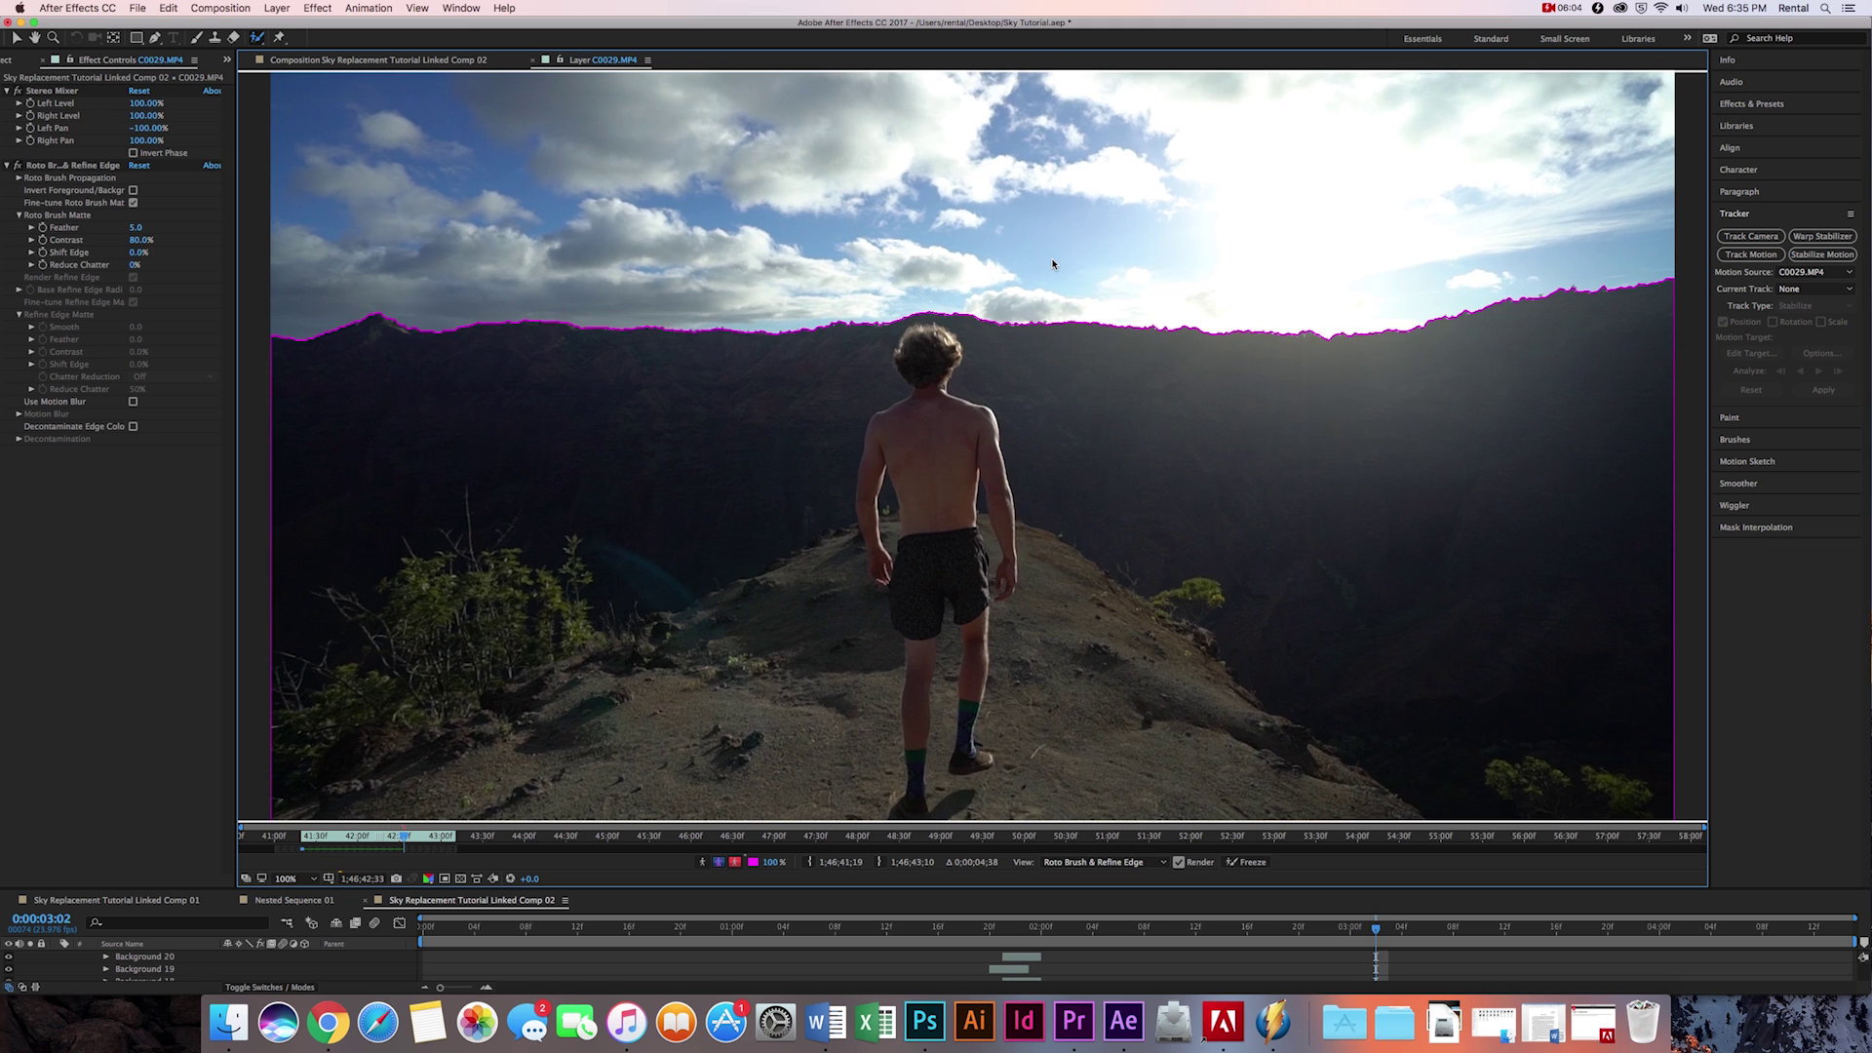
key(Page_Down)
key(Page_Down)
key(Page_Down)
key(Page_Down)
key(Page_Down)
key(Page_Down)
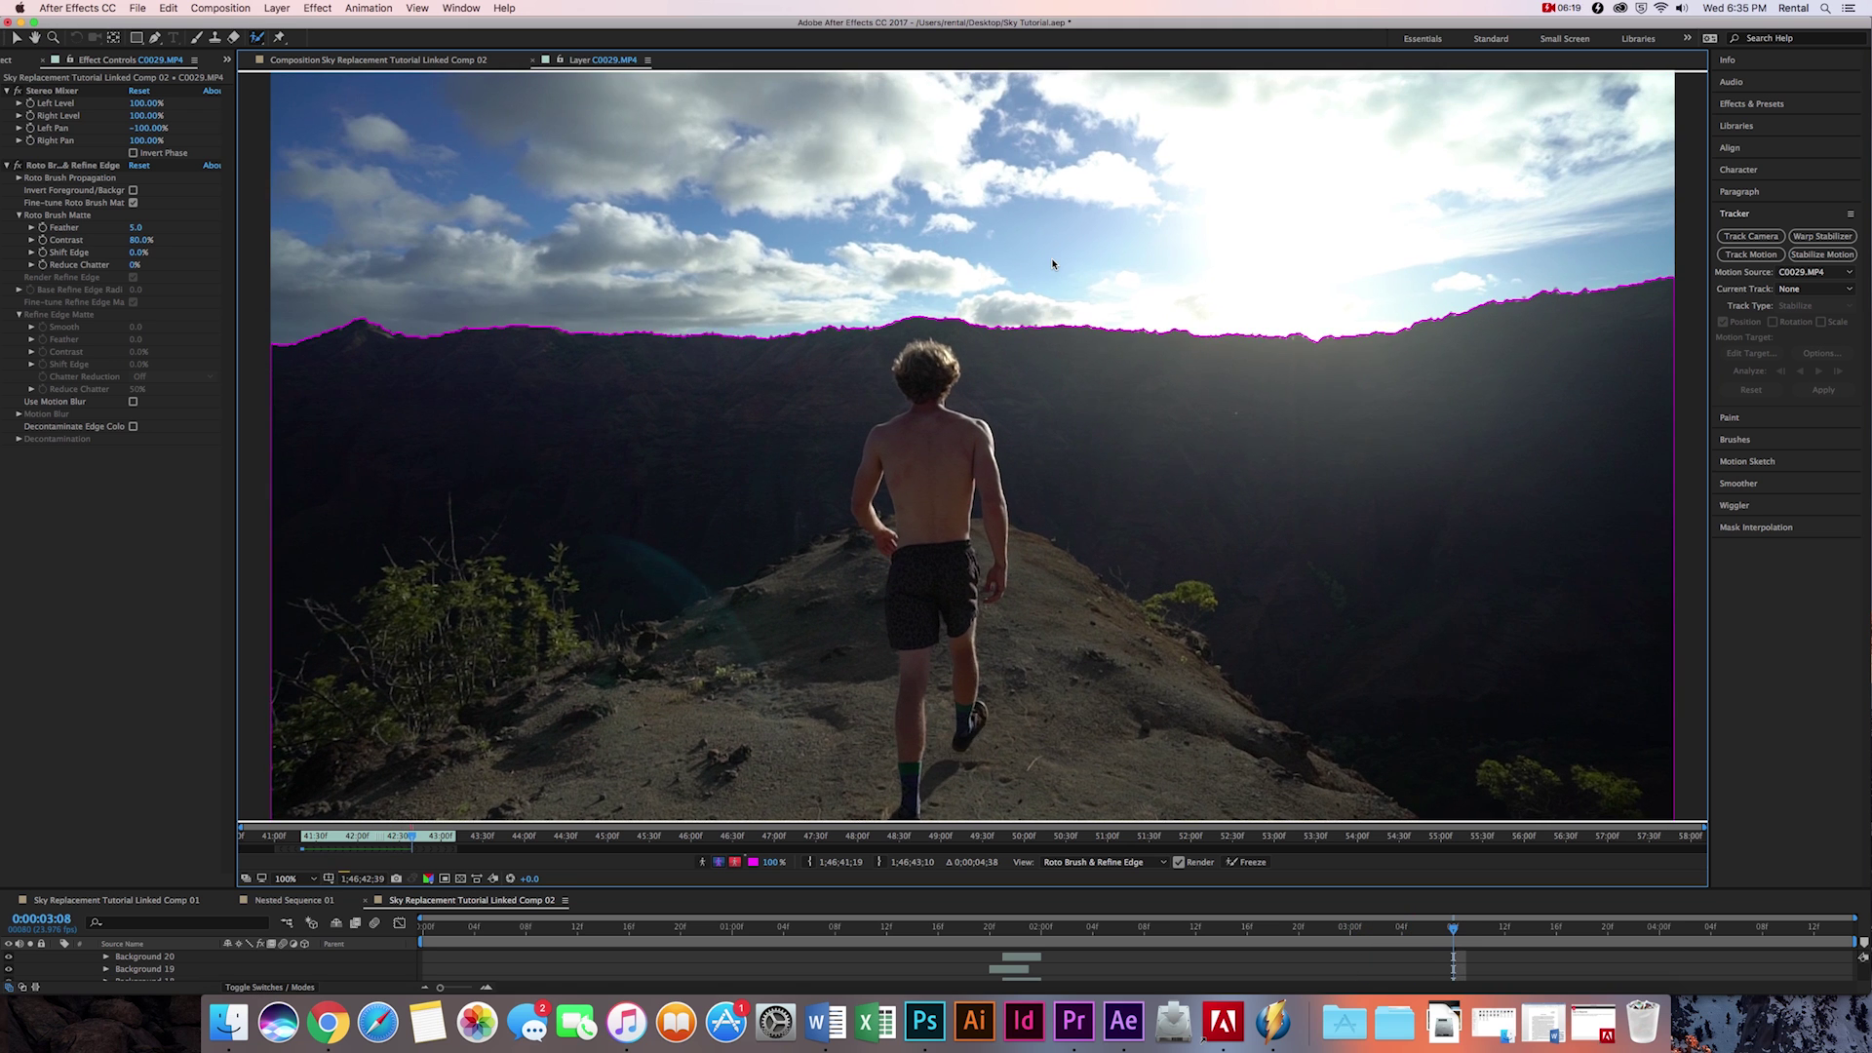
key(Page_Down)
key(Page_Down)
key(Page_Down)
key(Page_Down)
key(Page_Down)
key(Page_Down)
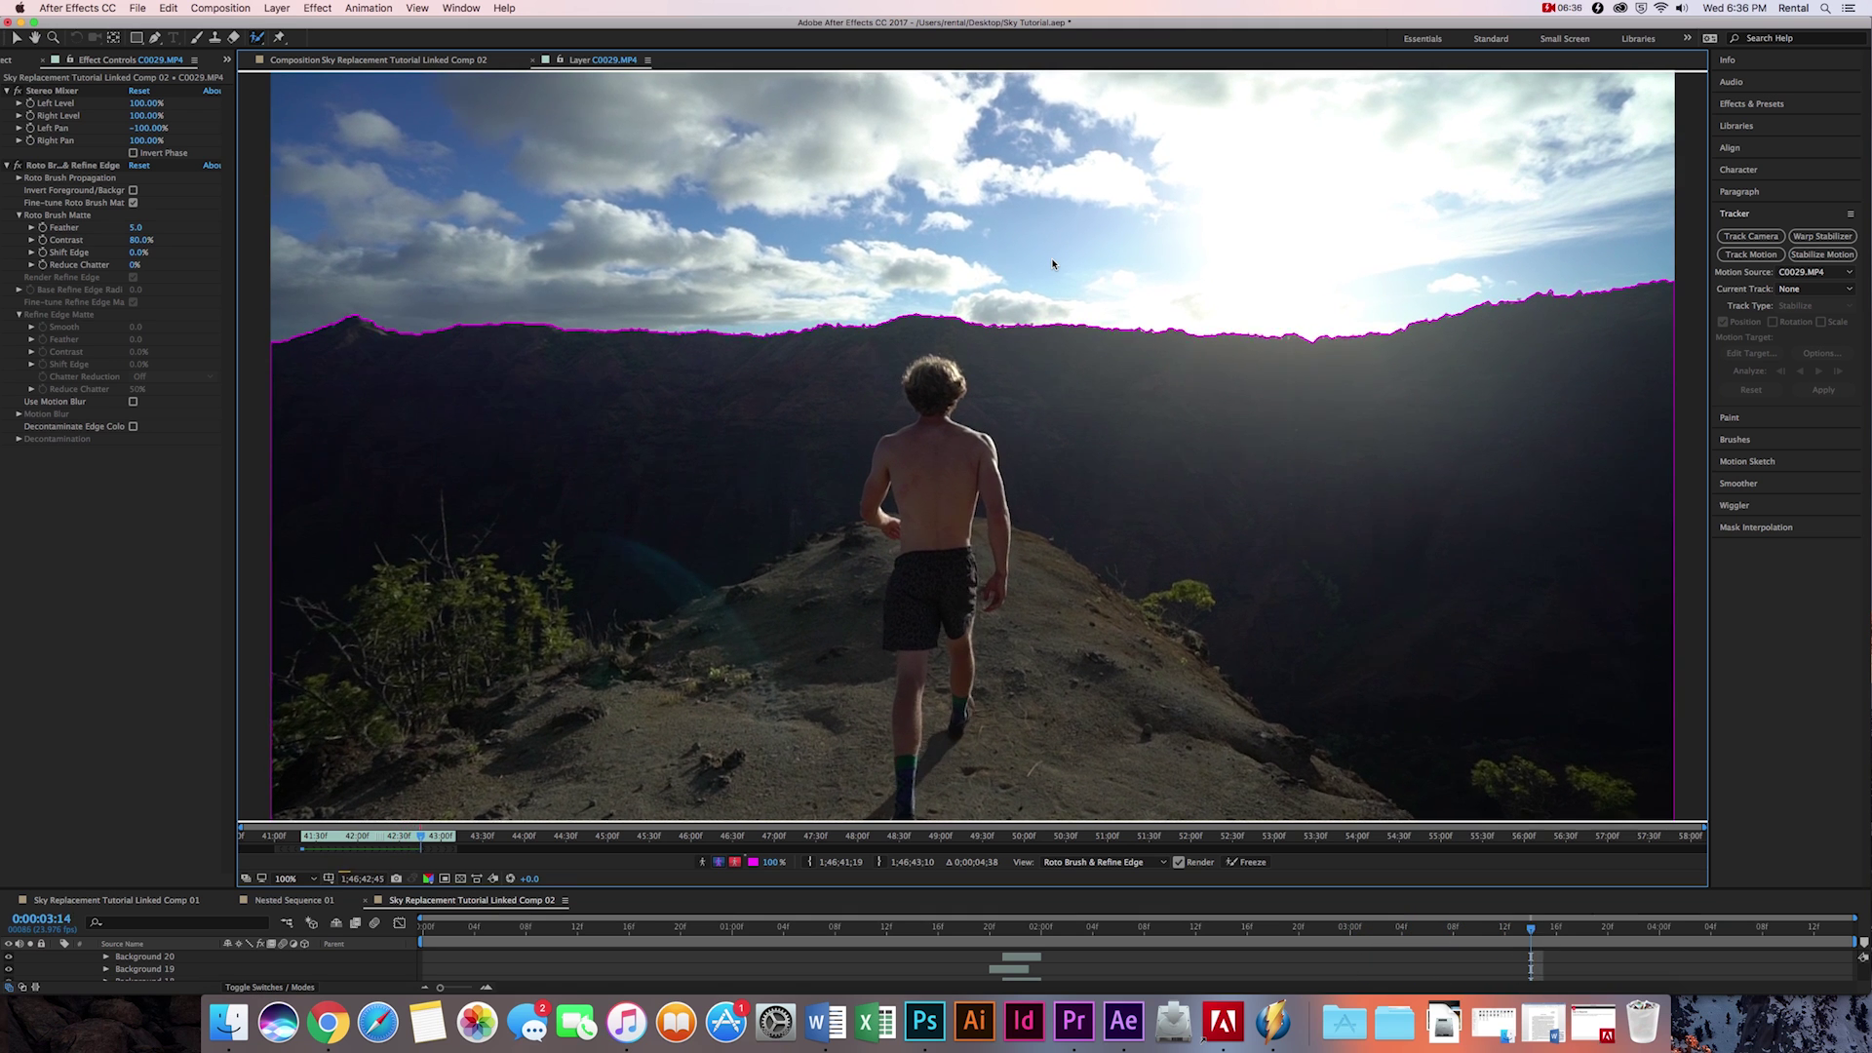
key(Page_Down)
key(Page_Down)
key(Page_Down)
key(Page_Down)
key(Page_Down)
key(Page_Down)
key(Page_Down)
key(Page_Down)
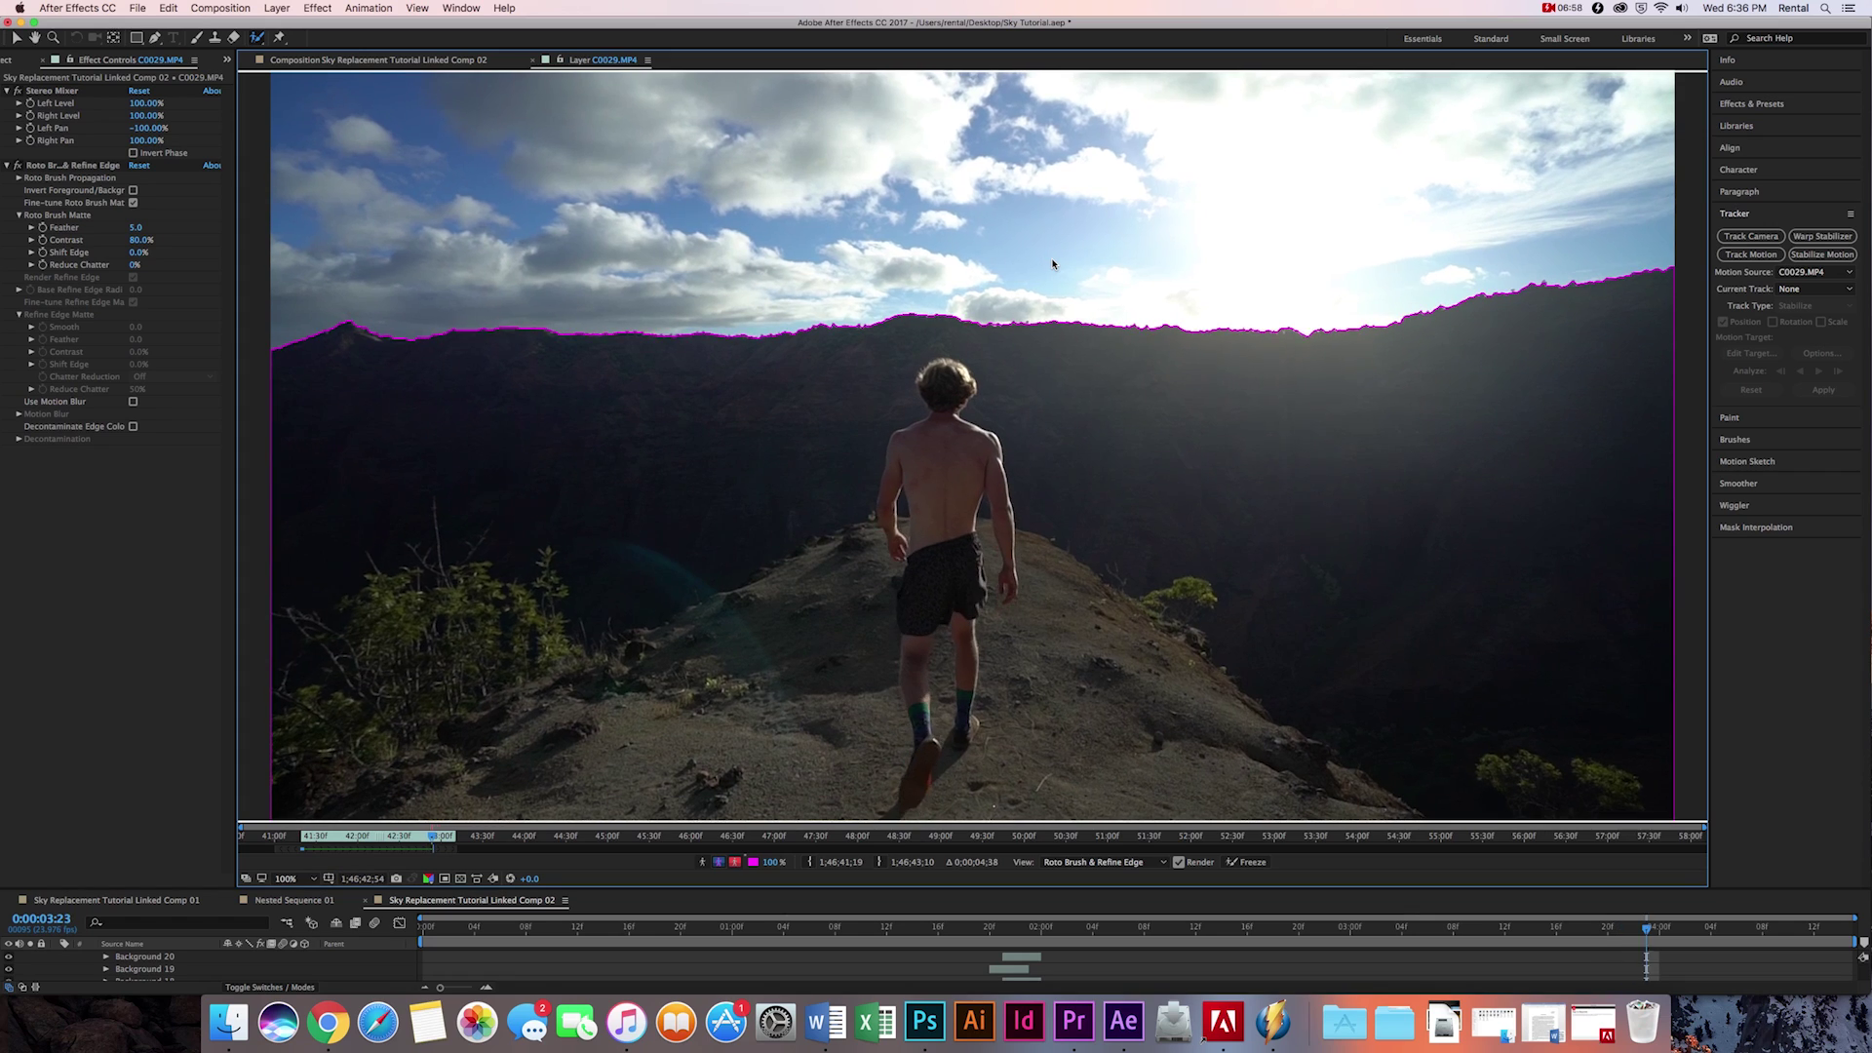
key(Page_Down)
key(Page_Down)
key(Page_Down)
key(Page_Down)
key(Page_Down)
key(Page_Down)
key(Page_Down)
key(Page_Down)
key(Page_Down)
key(Page_Down)
key(Page_Down)
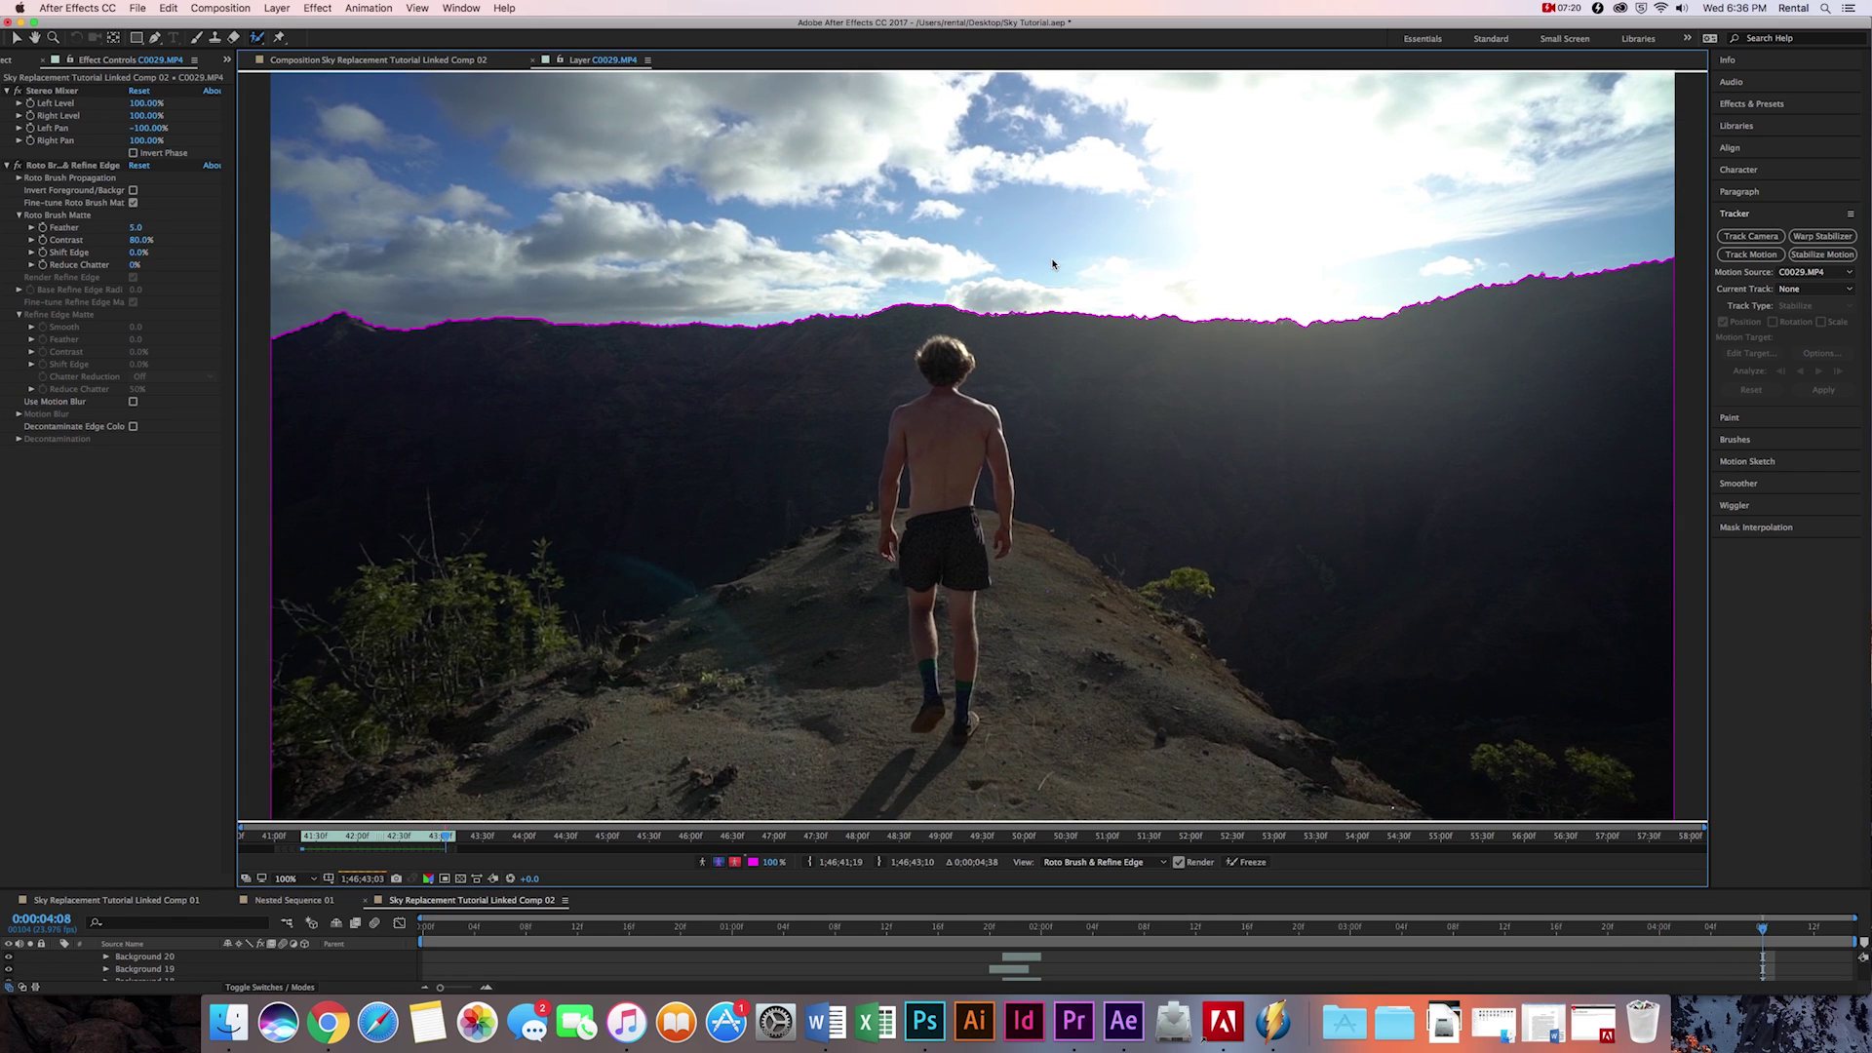
key(Page_Down)
key(Page_Down)
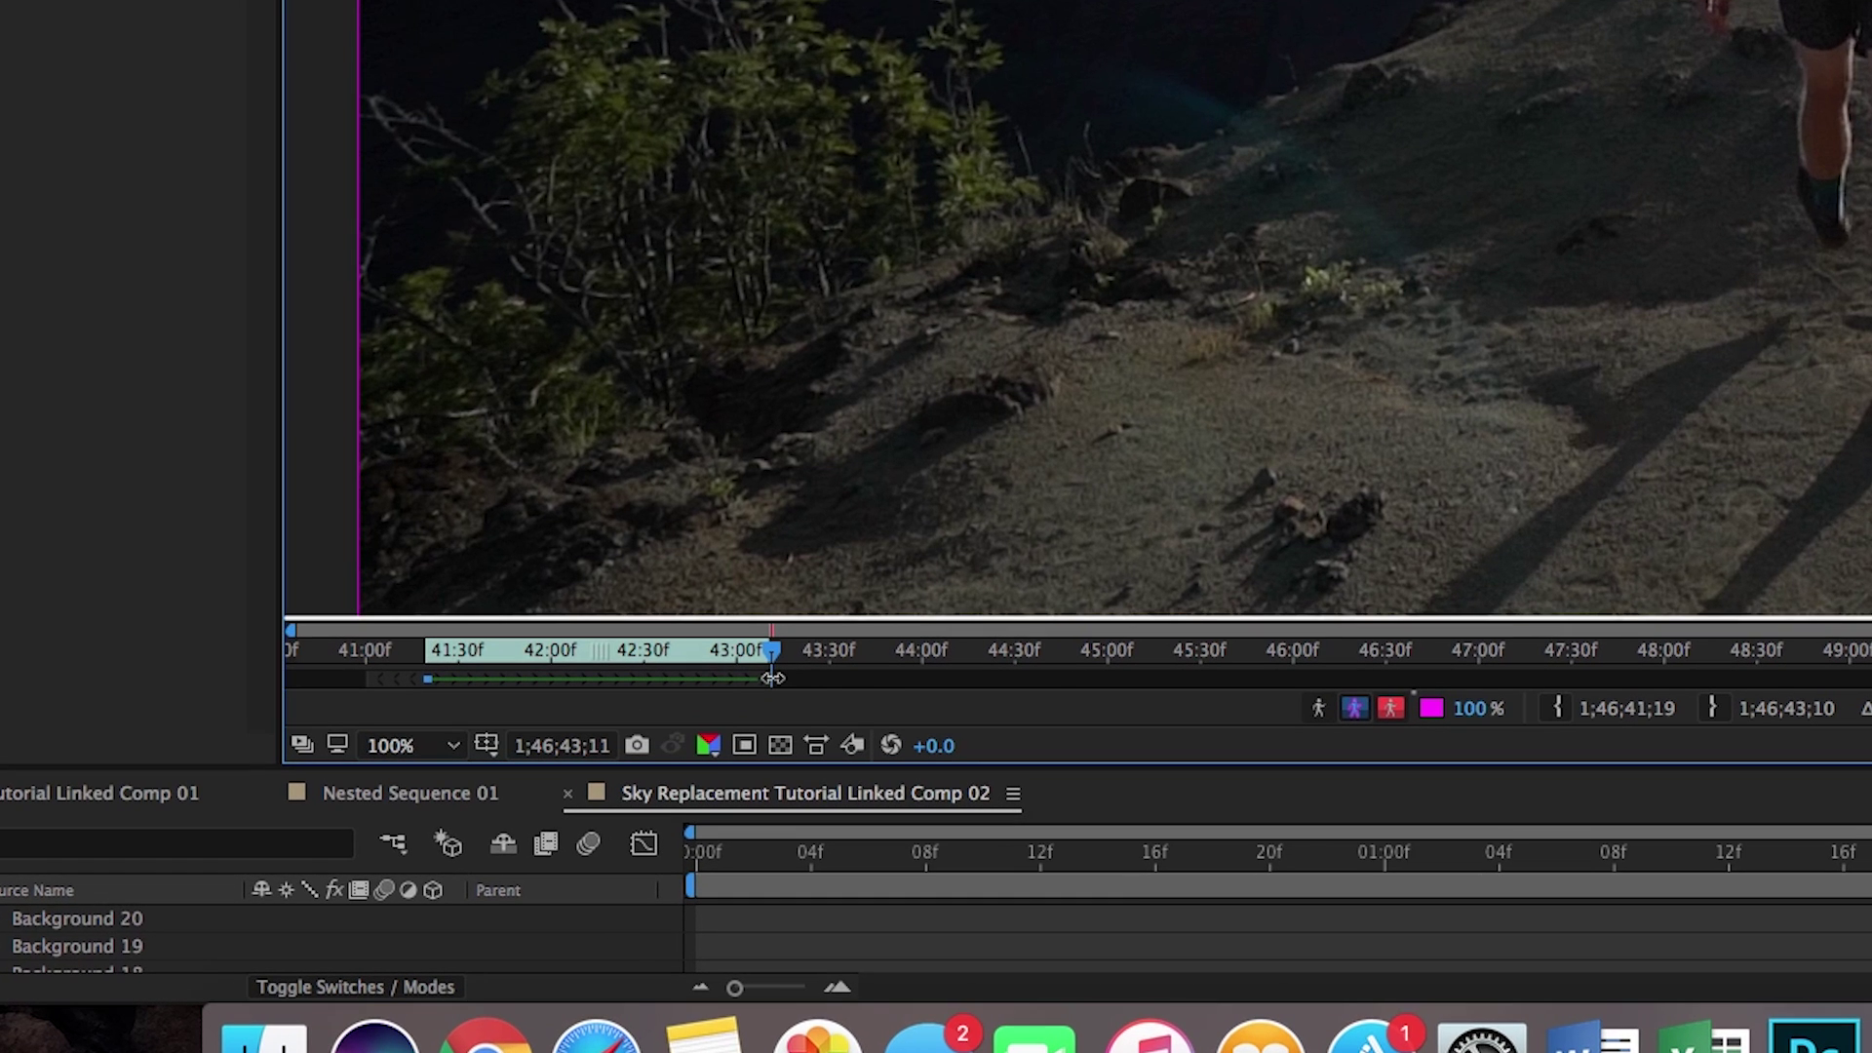
drag(772, 676, 858, 678)
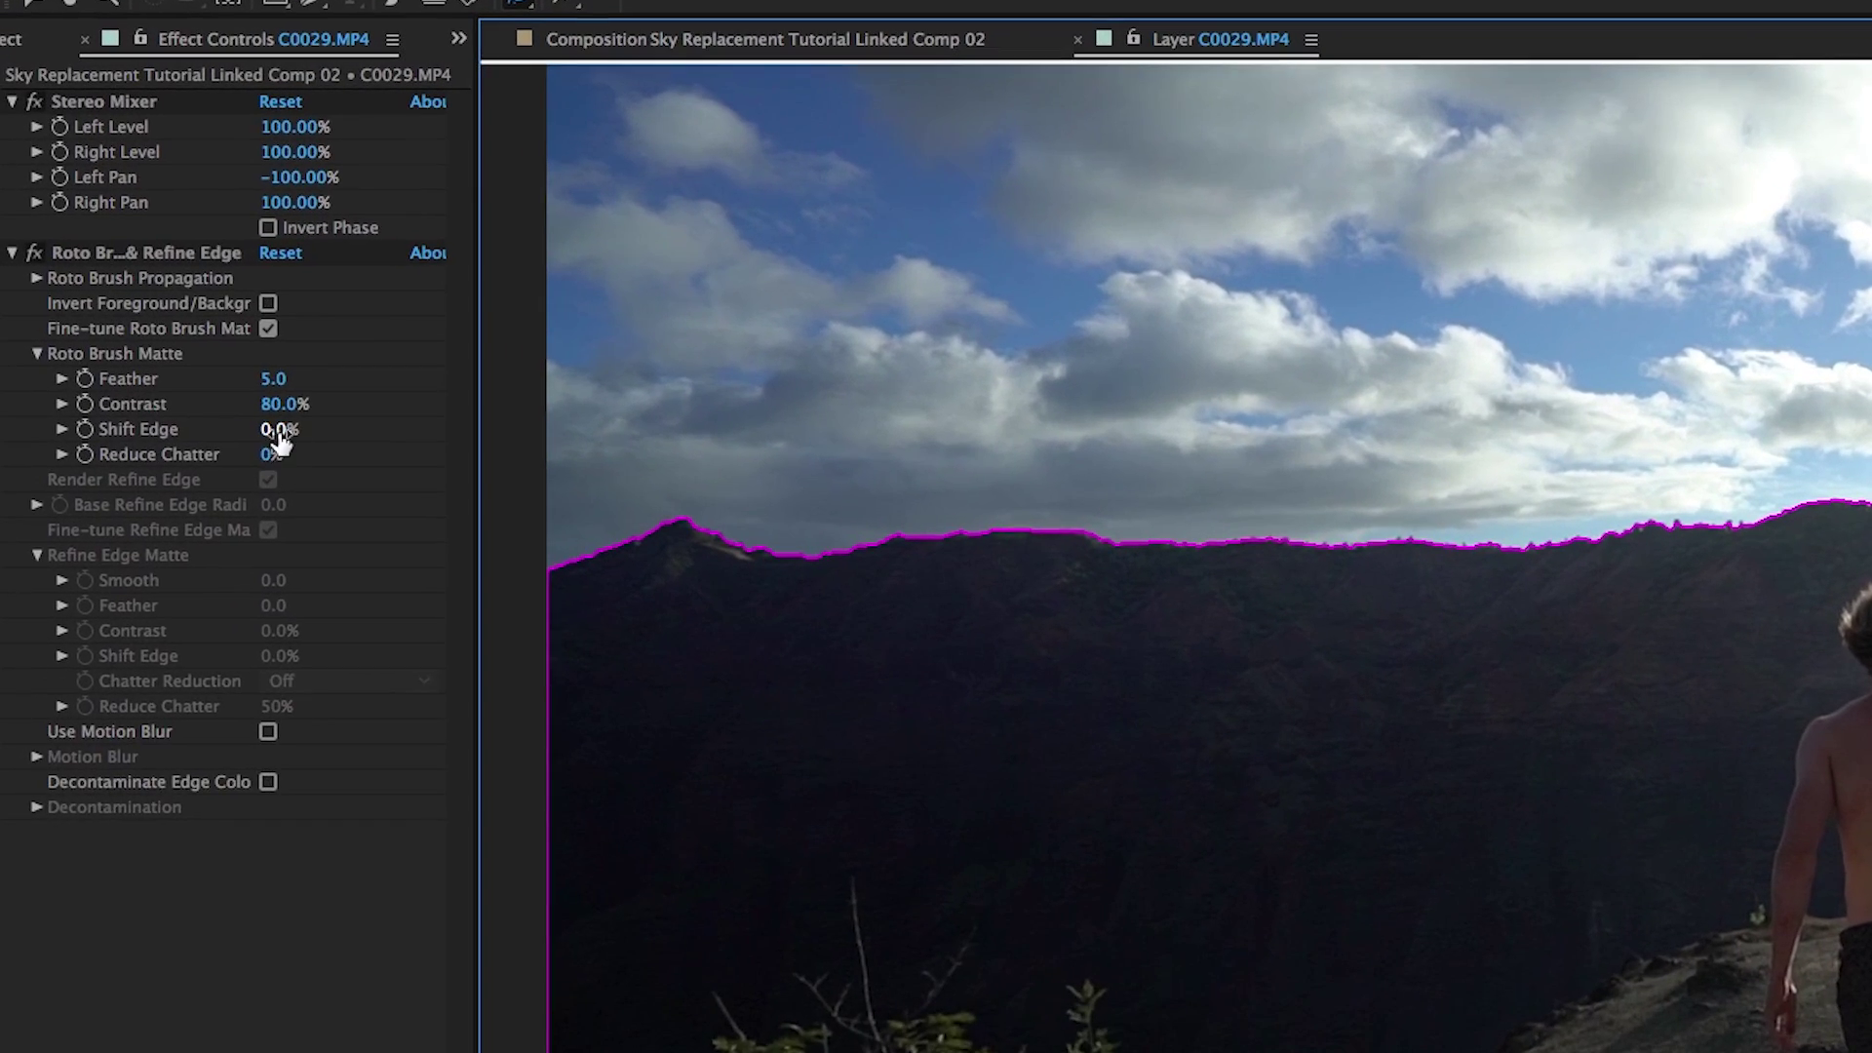
Shift the Roto Brush matte edge inward, settling on a -10% inset along the ridgeline.
drag(277, 433, 146, 448)
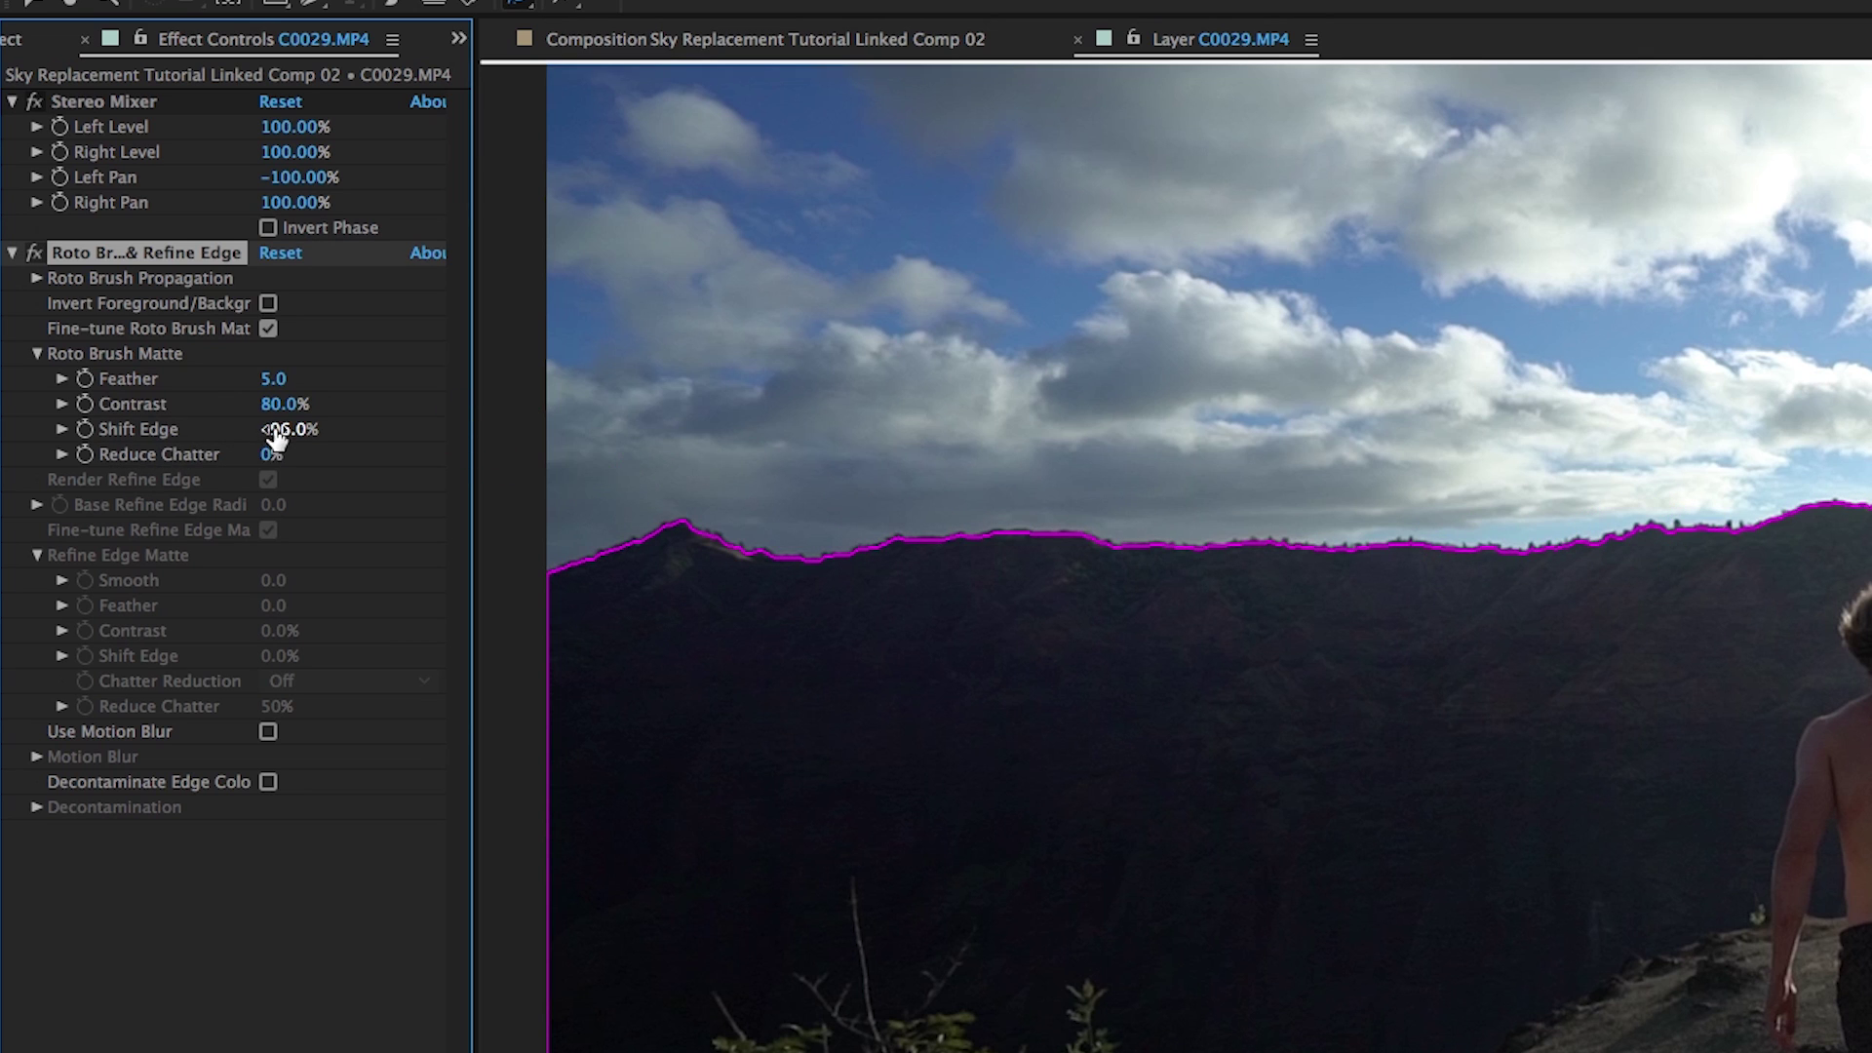
drag(286, 430, 404, 431)
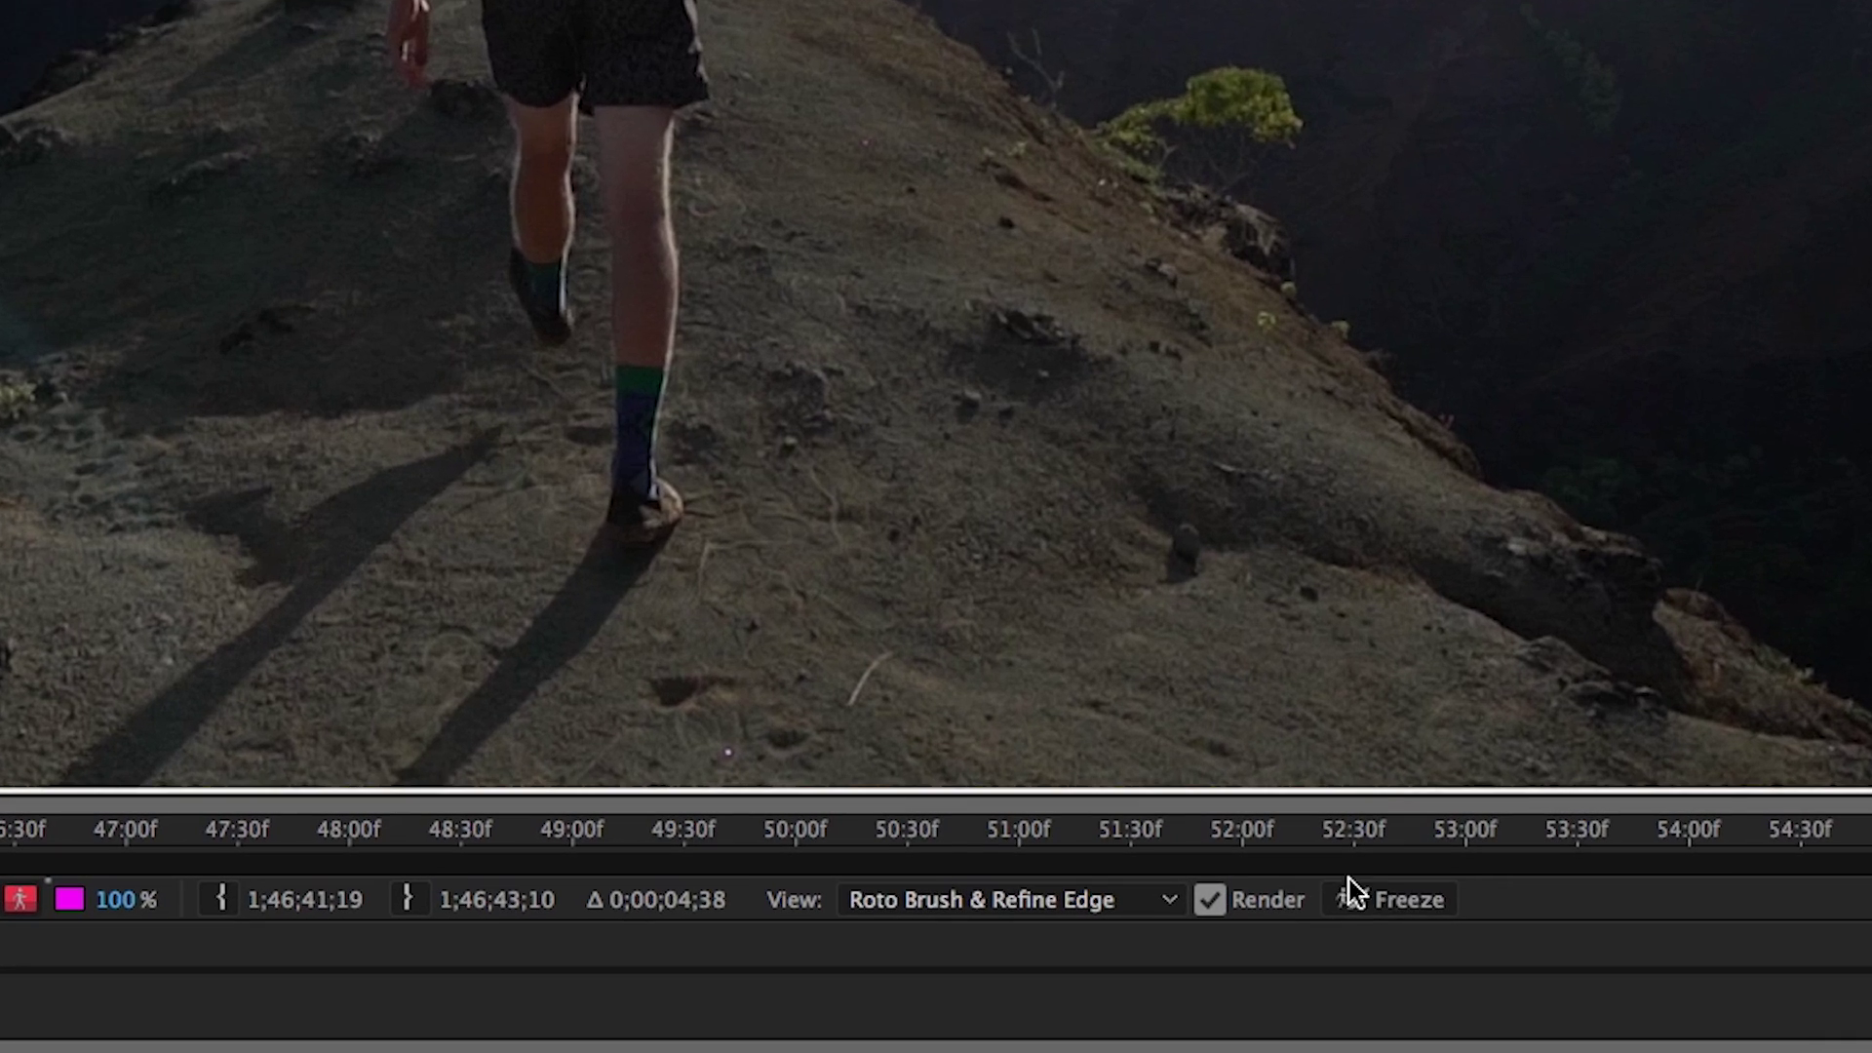
Freeze the Roto Brush propagation to lock the ridge matte across the span.
click(1385, 895)
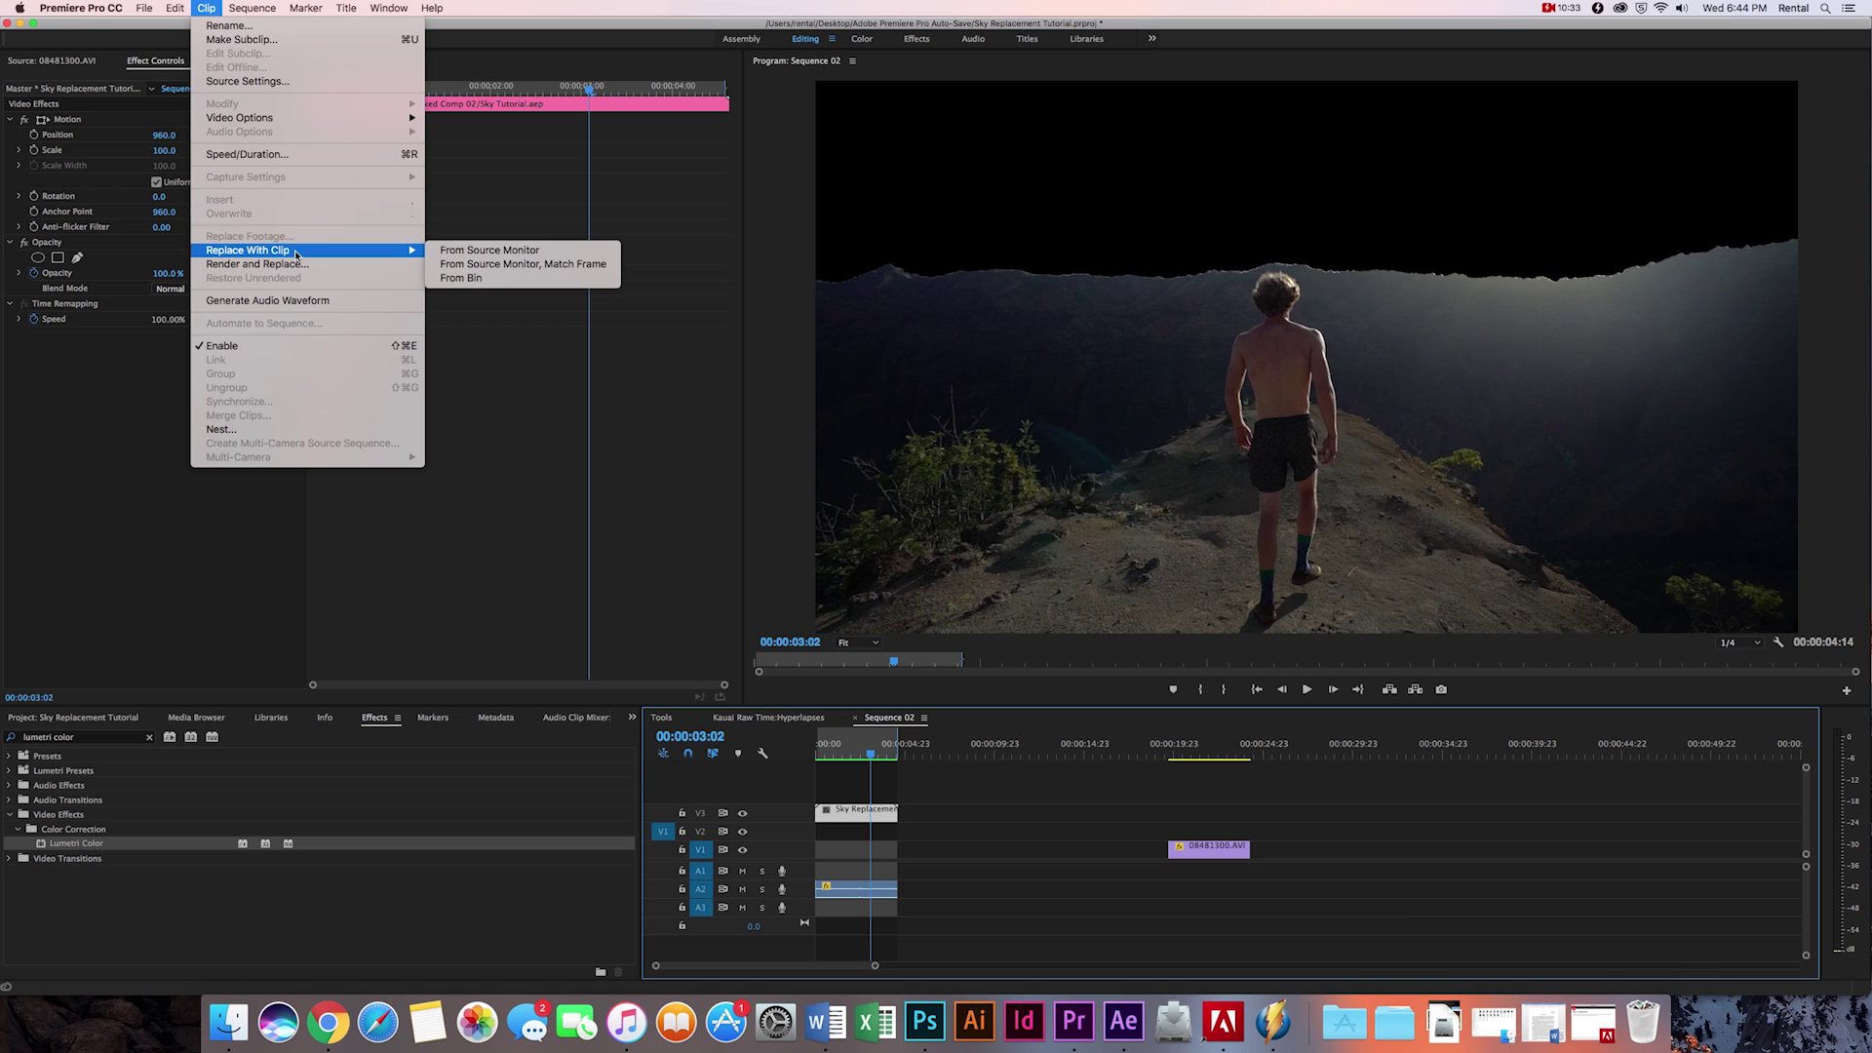
Nest the ridge clip under the default name and apply Horizontal Flip to 08481300.AVI.
click(315, 429)
click(967, 526)
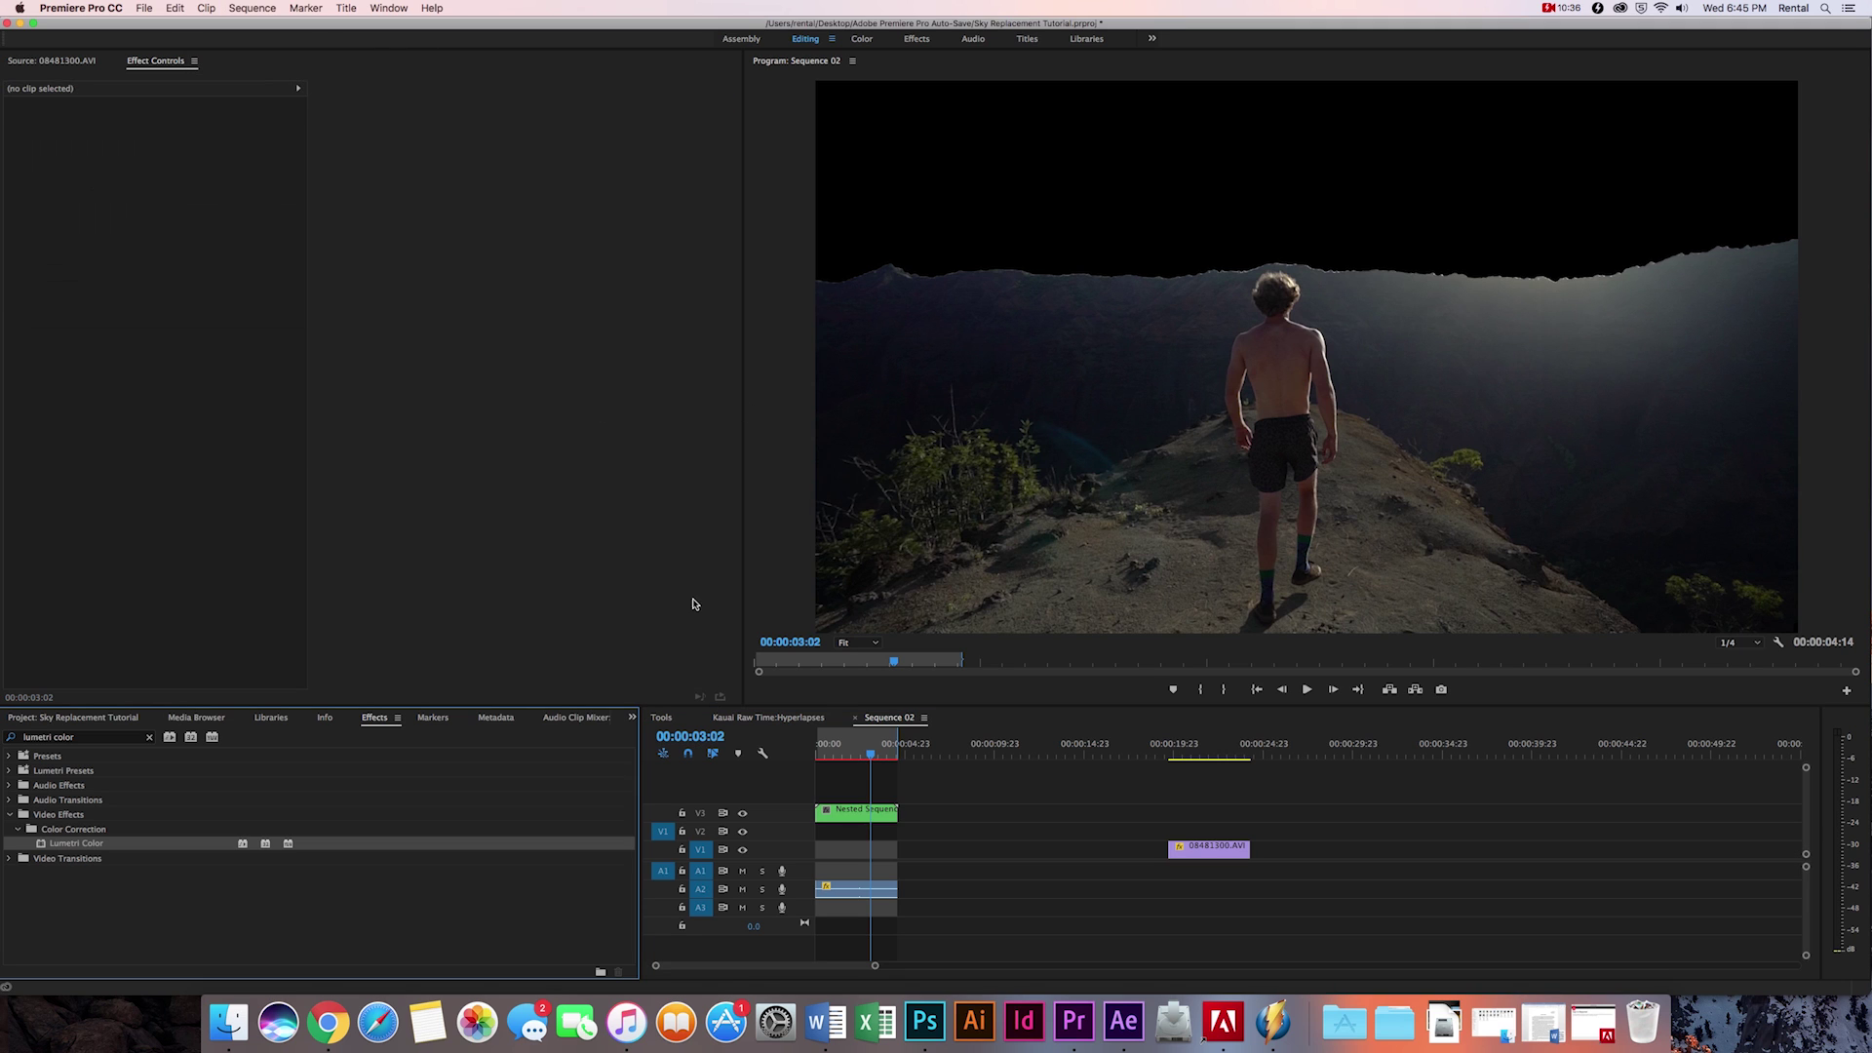
drag(81, 845, 868, 819)
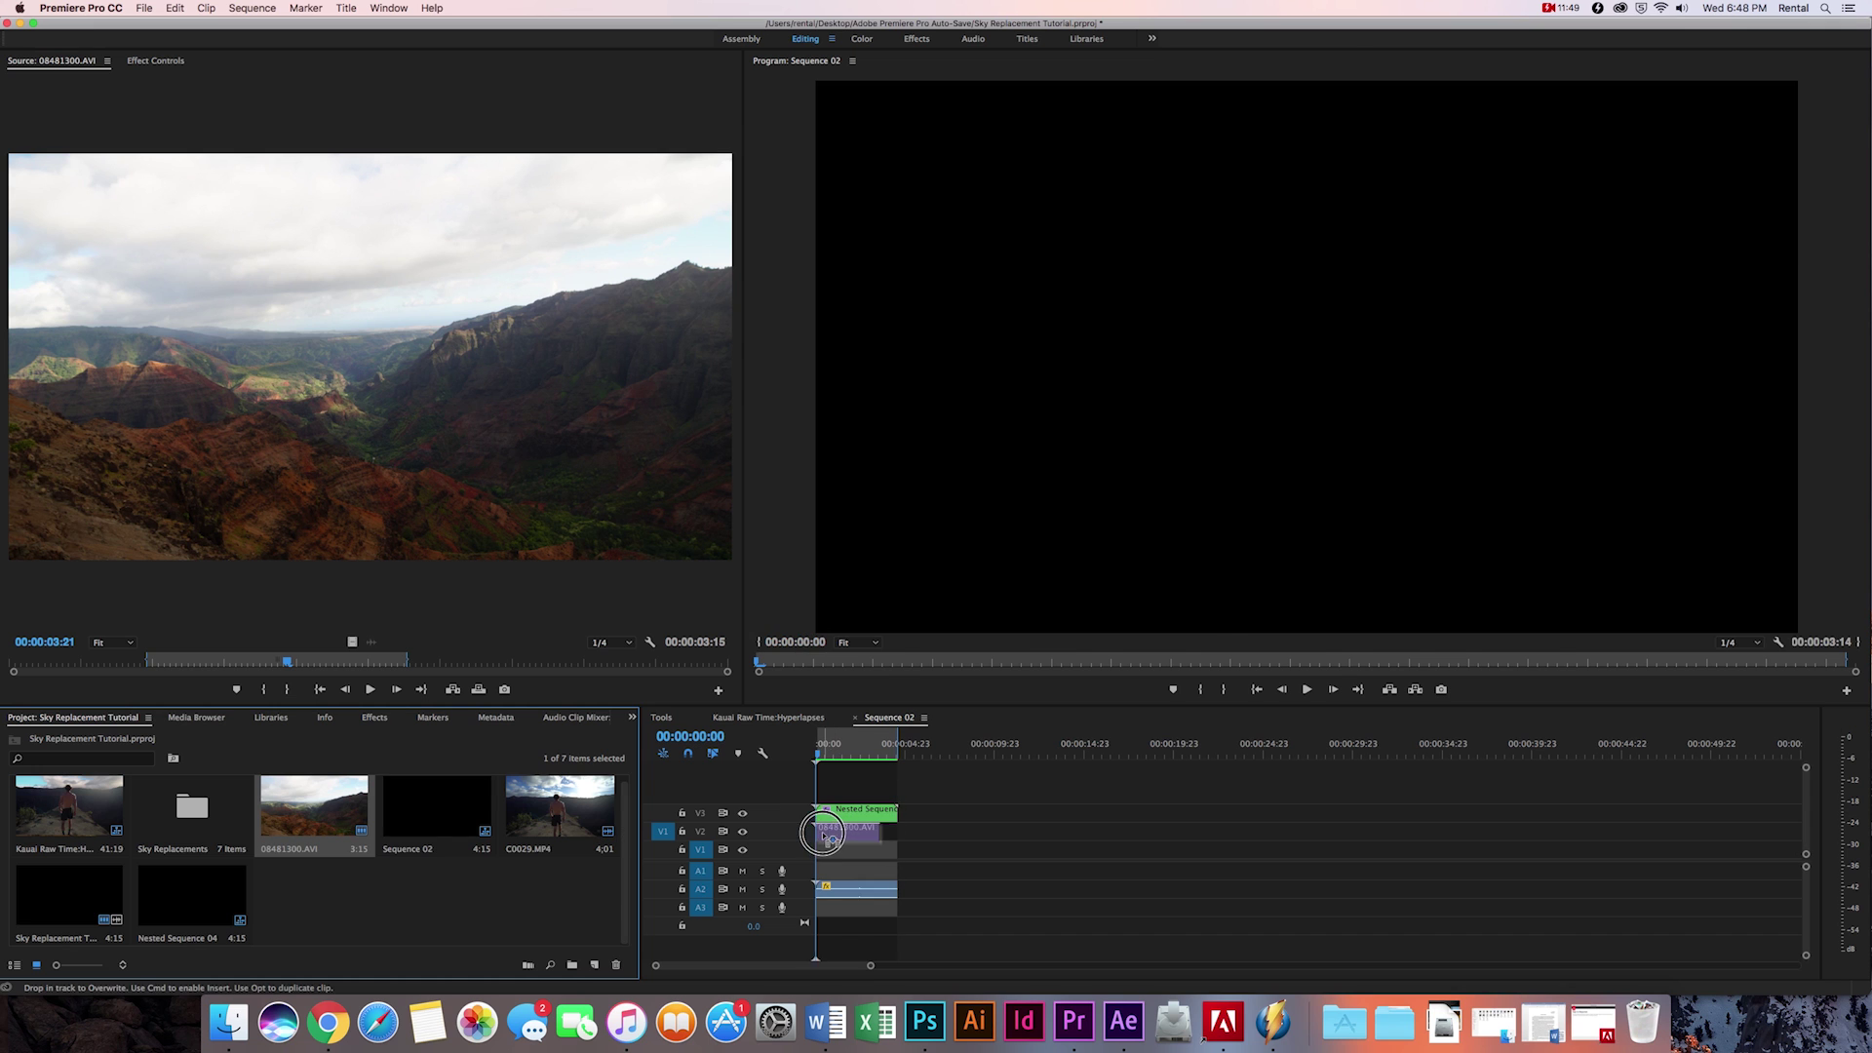
Place 08481300.AVI on track V2 and set its Position Y to 636.
drag(333, 806, 856, 830)
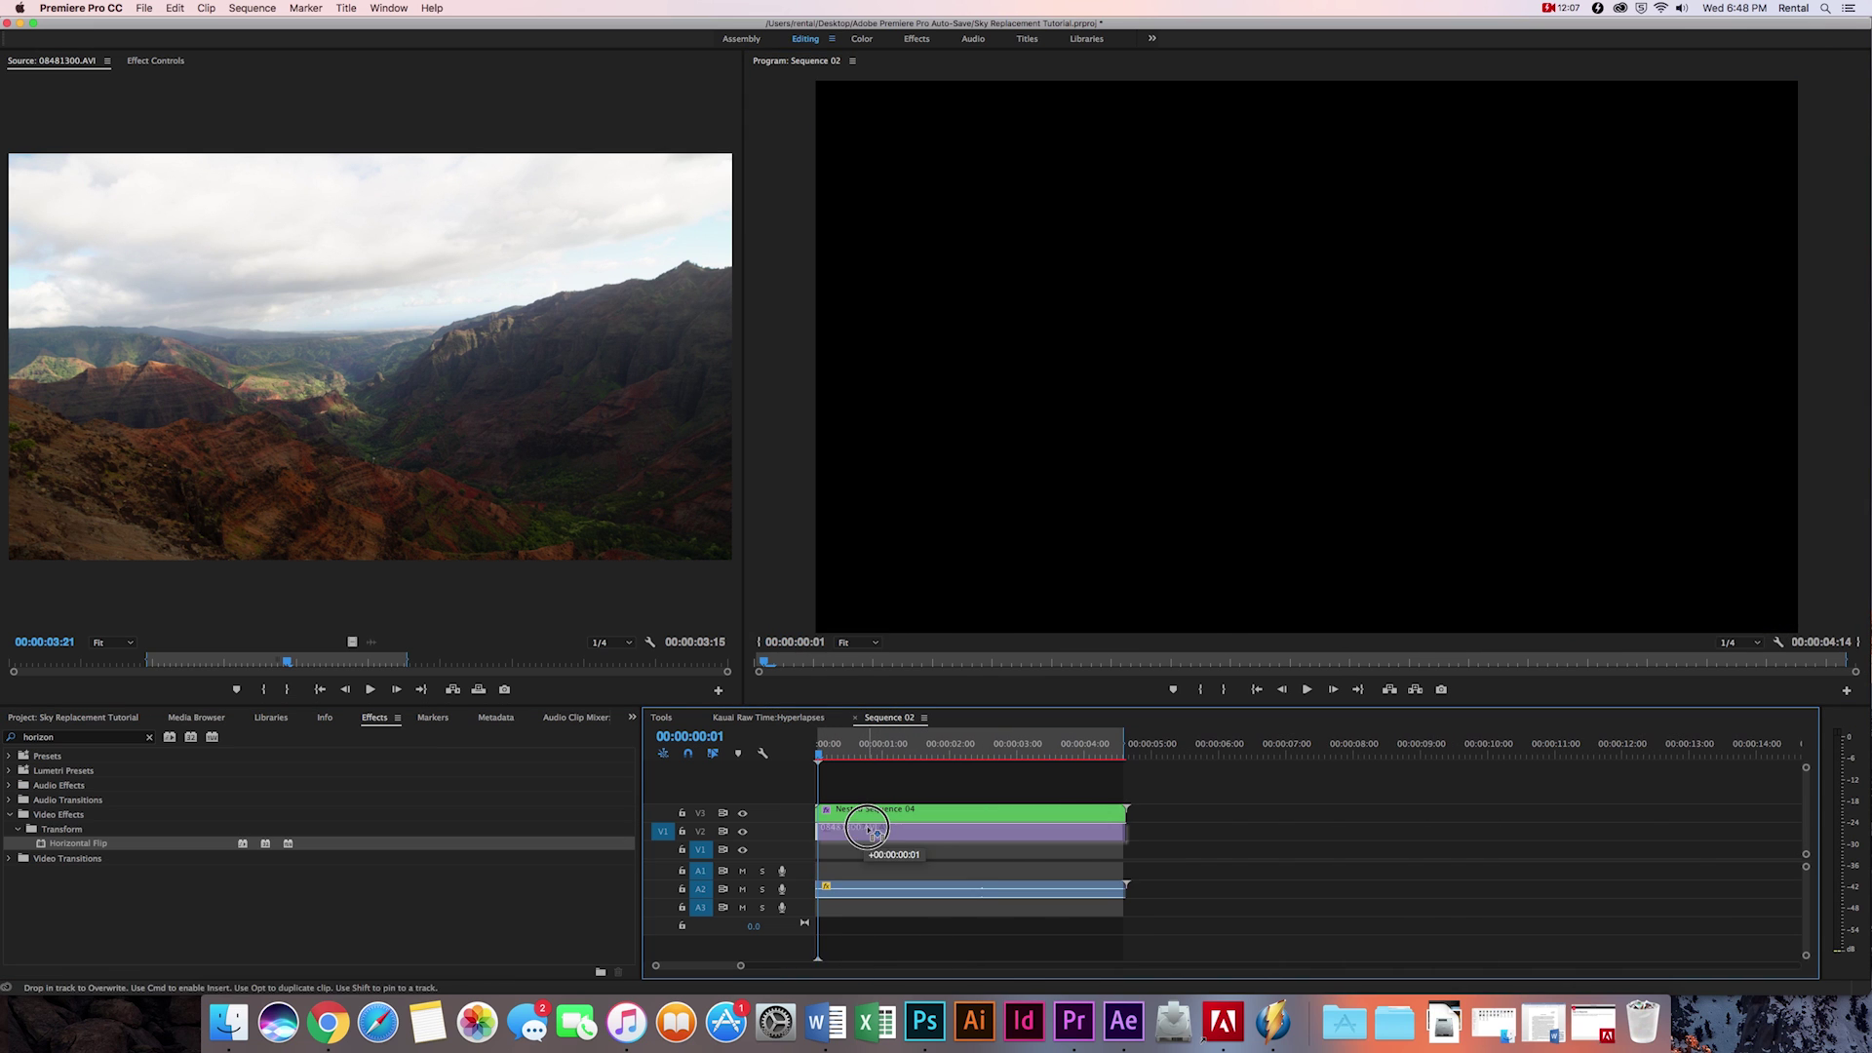
drag(870, 830, 869, 829)
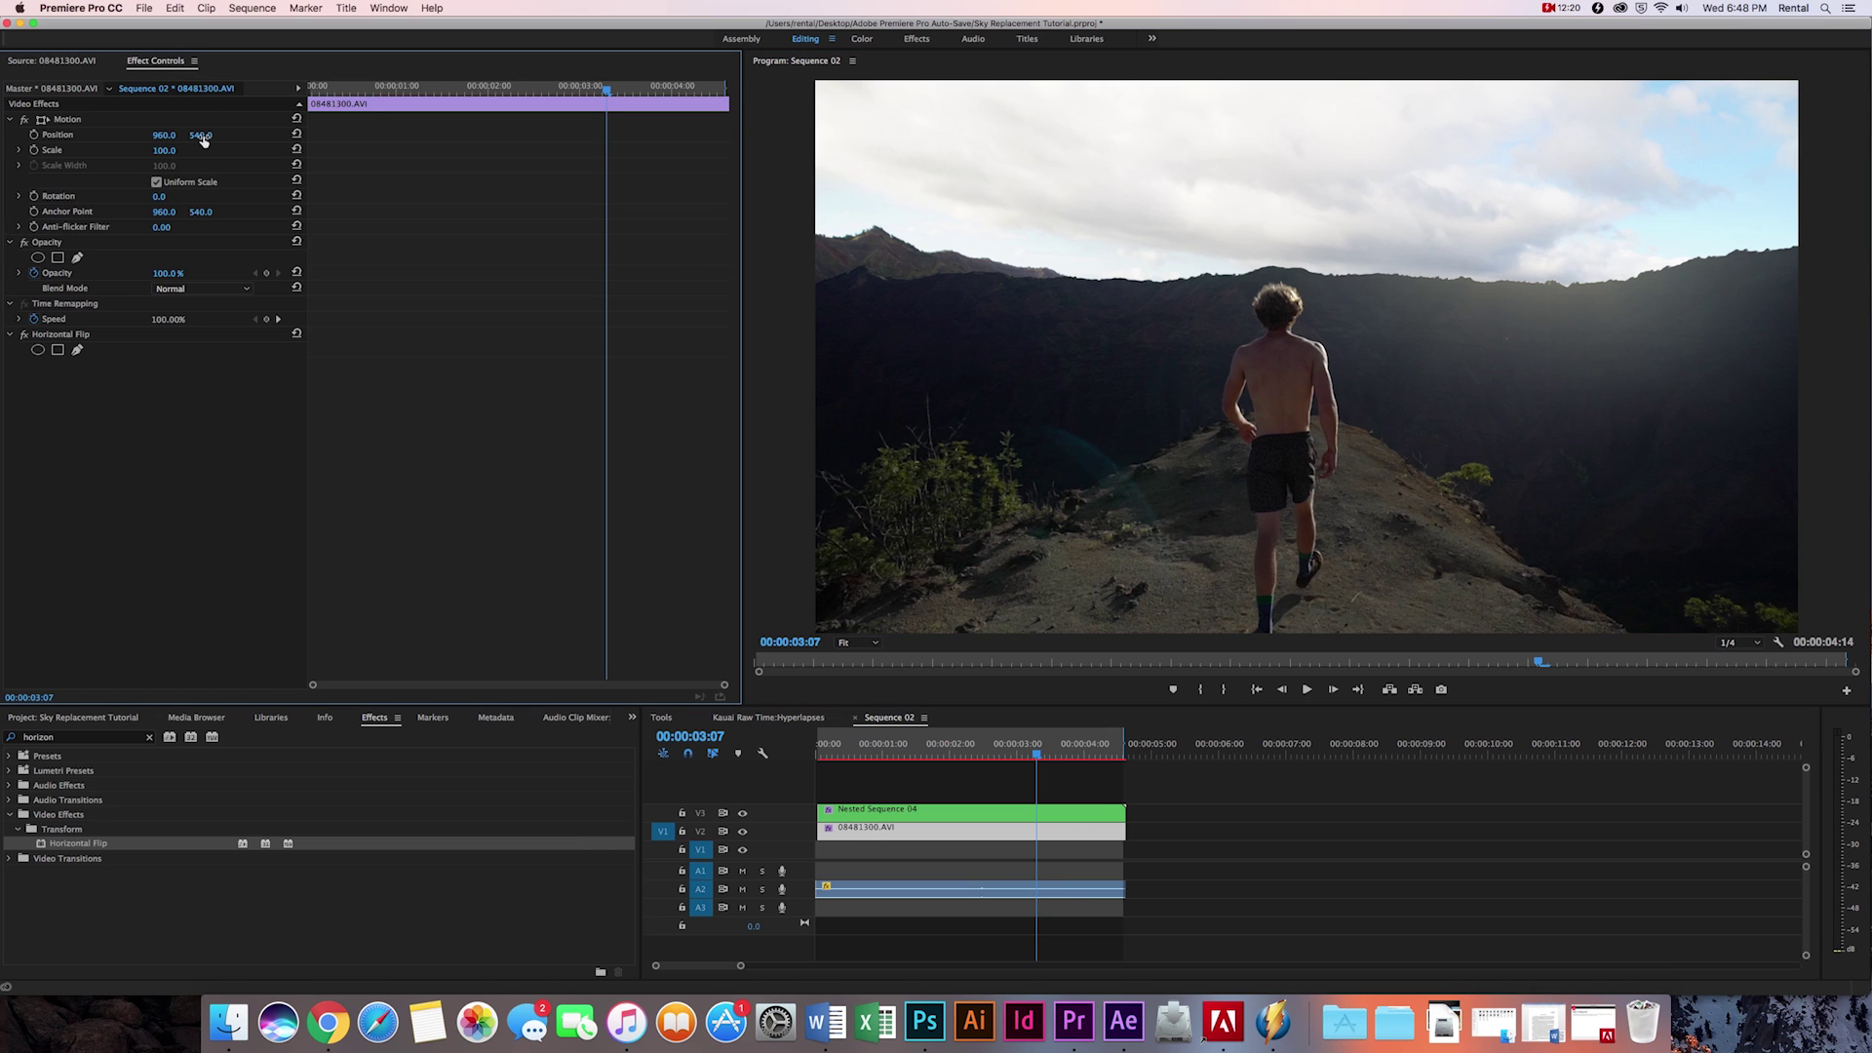
drag(199, 136, 248, 135)
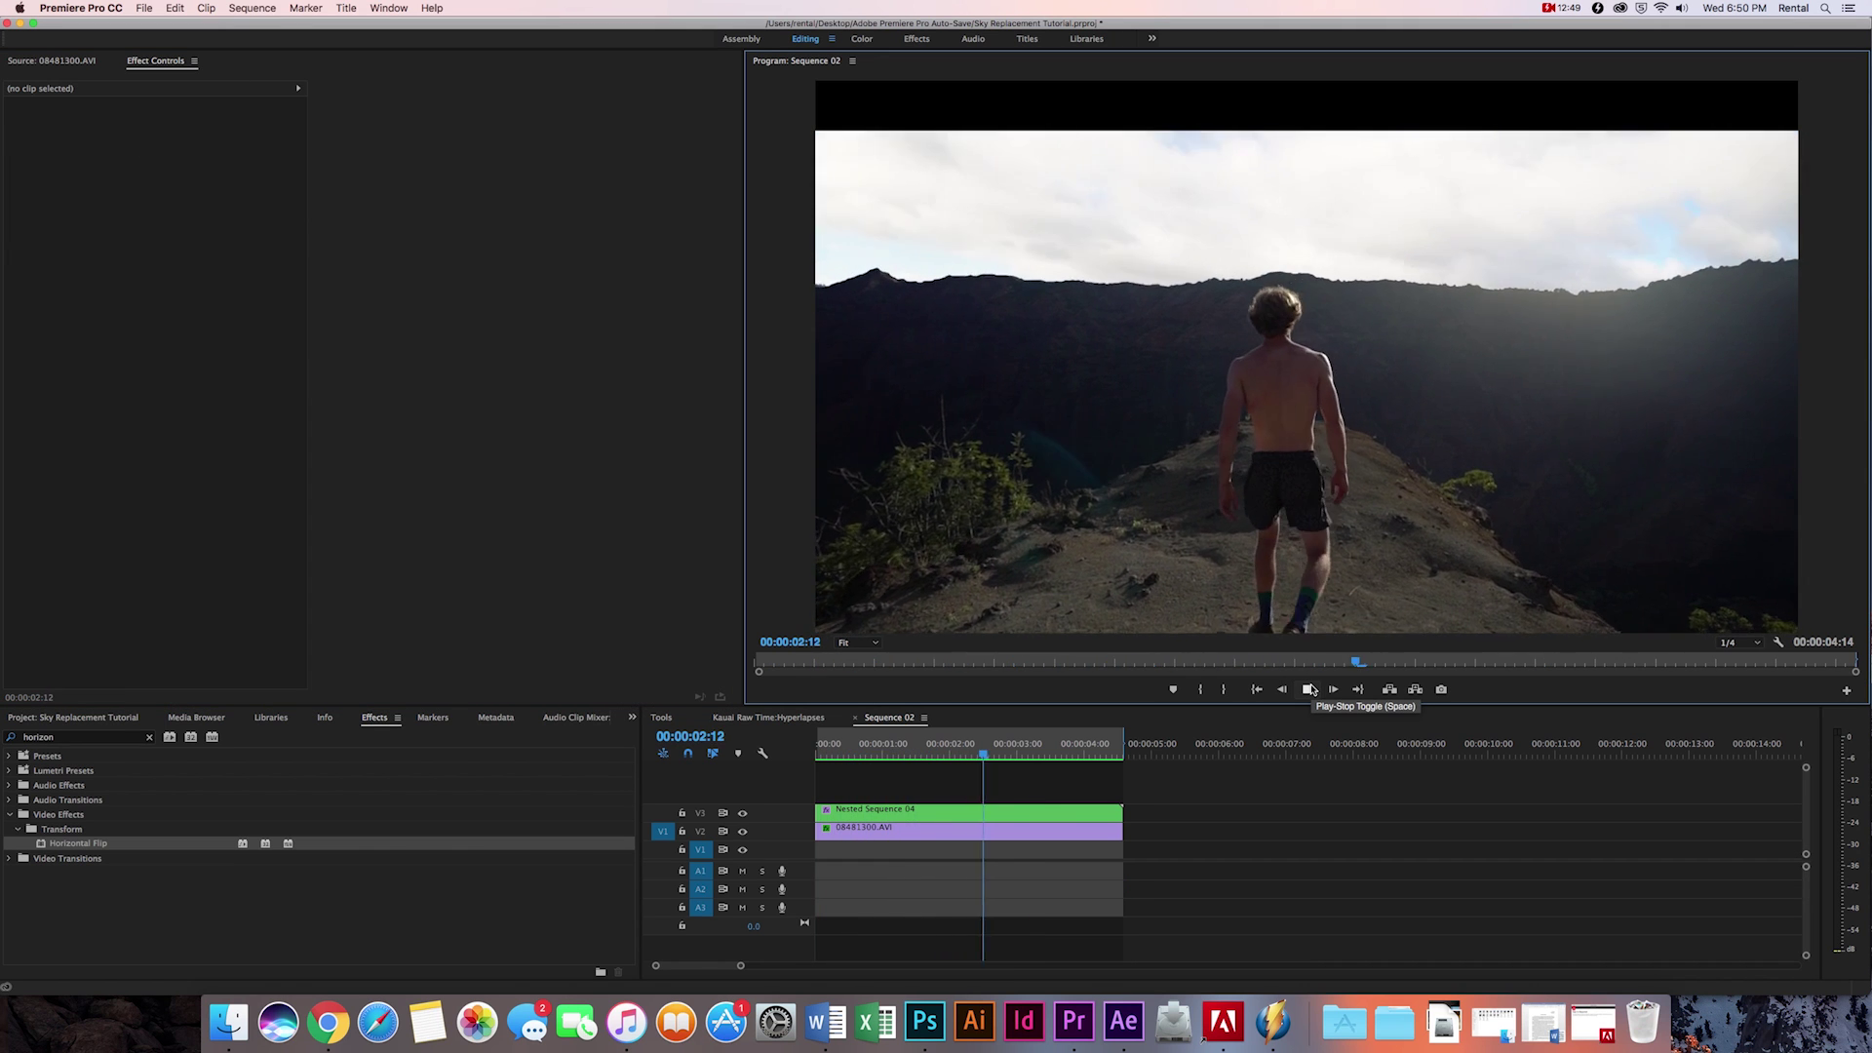
Review the composite, then give the cloud clip Lumetri Color with Exposure -1.2.
click(1308, 689)
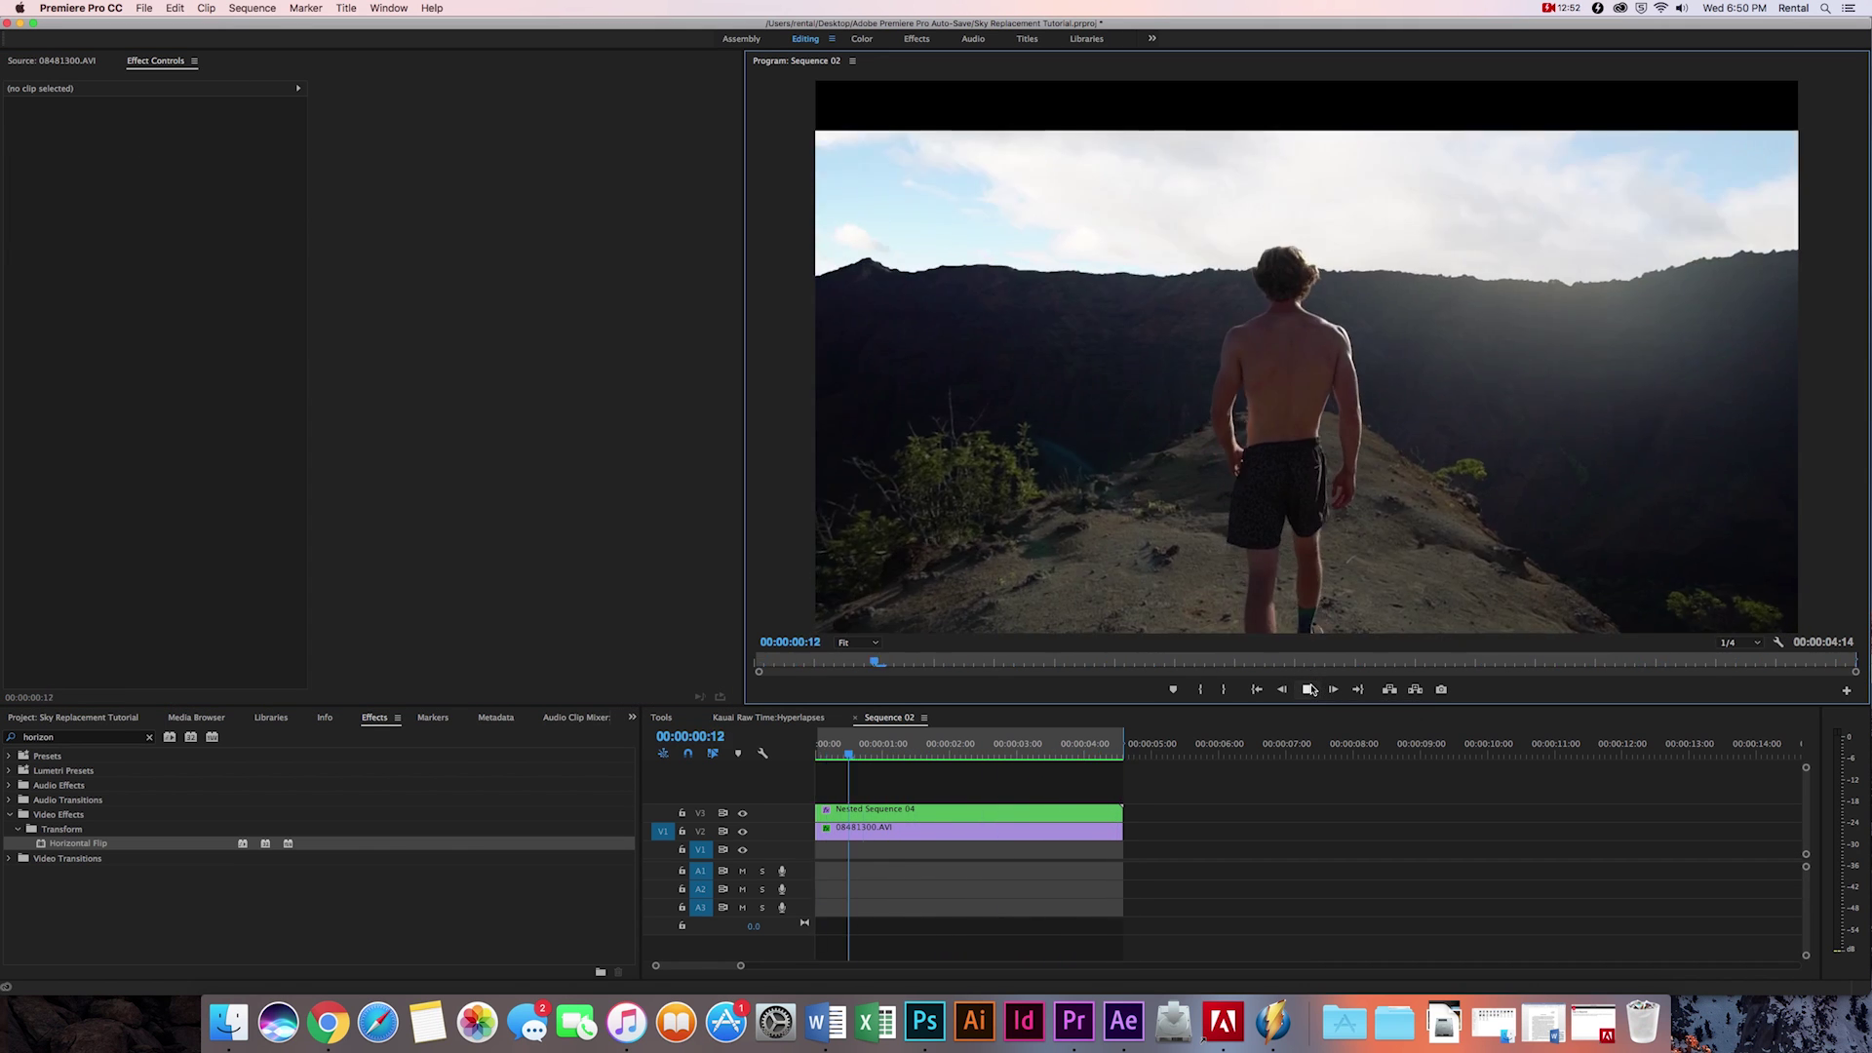
click(966, 829)
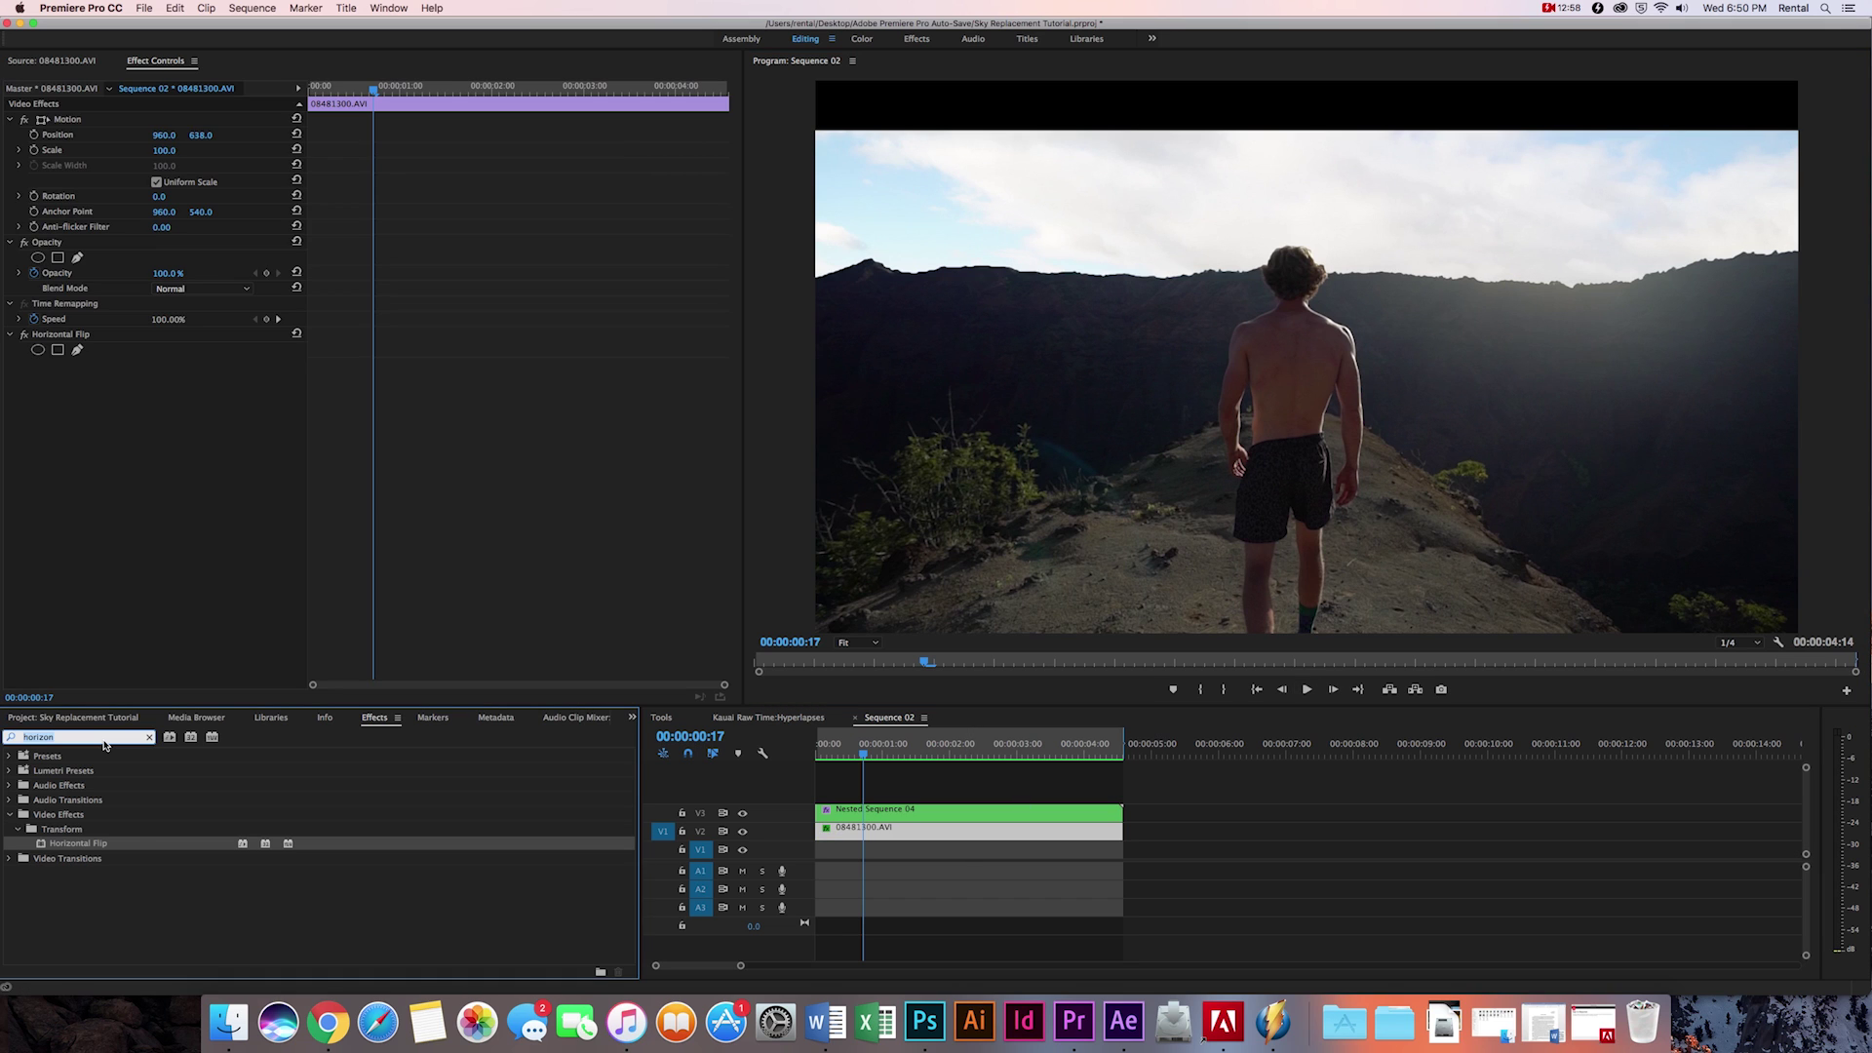
text(lumetri)
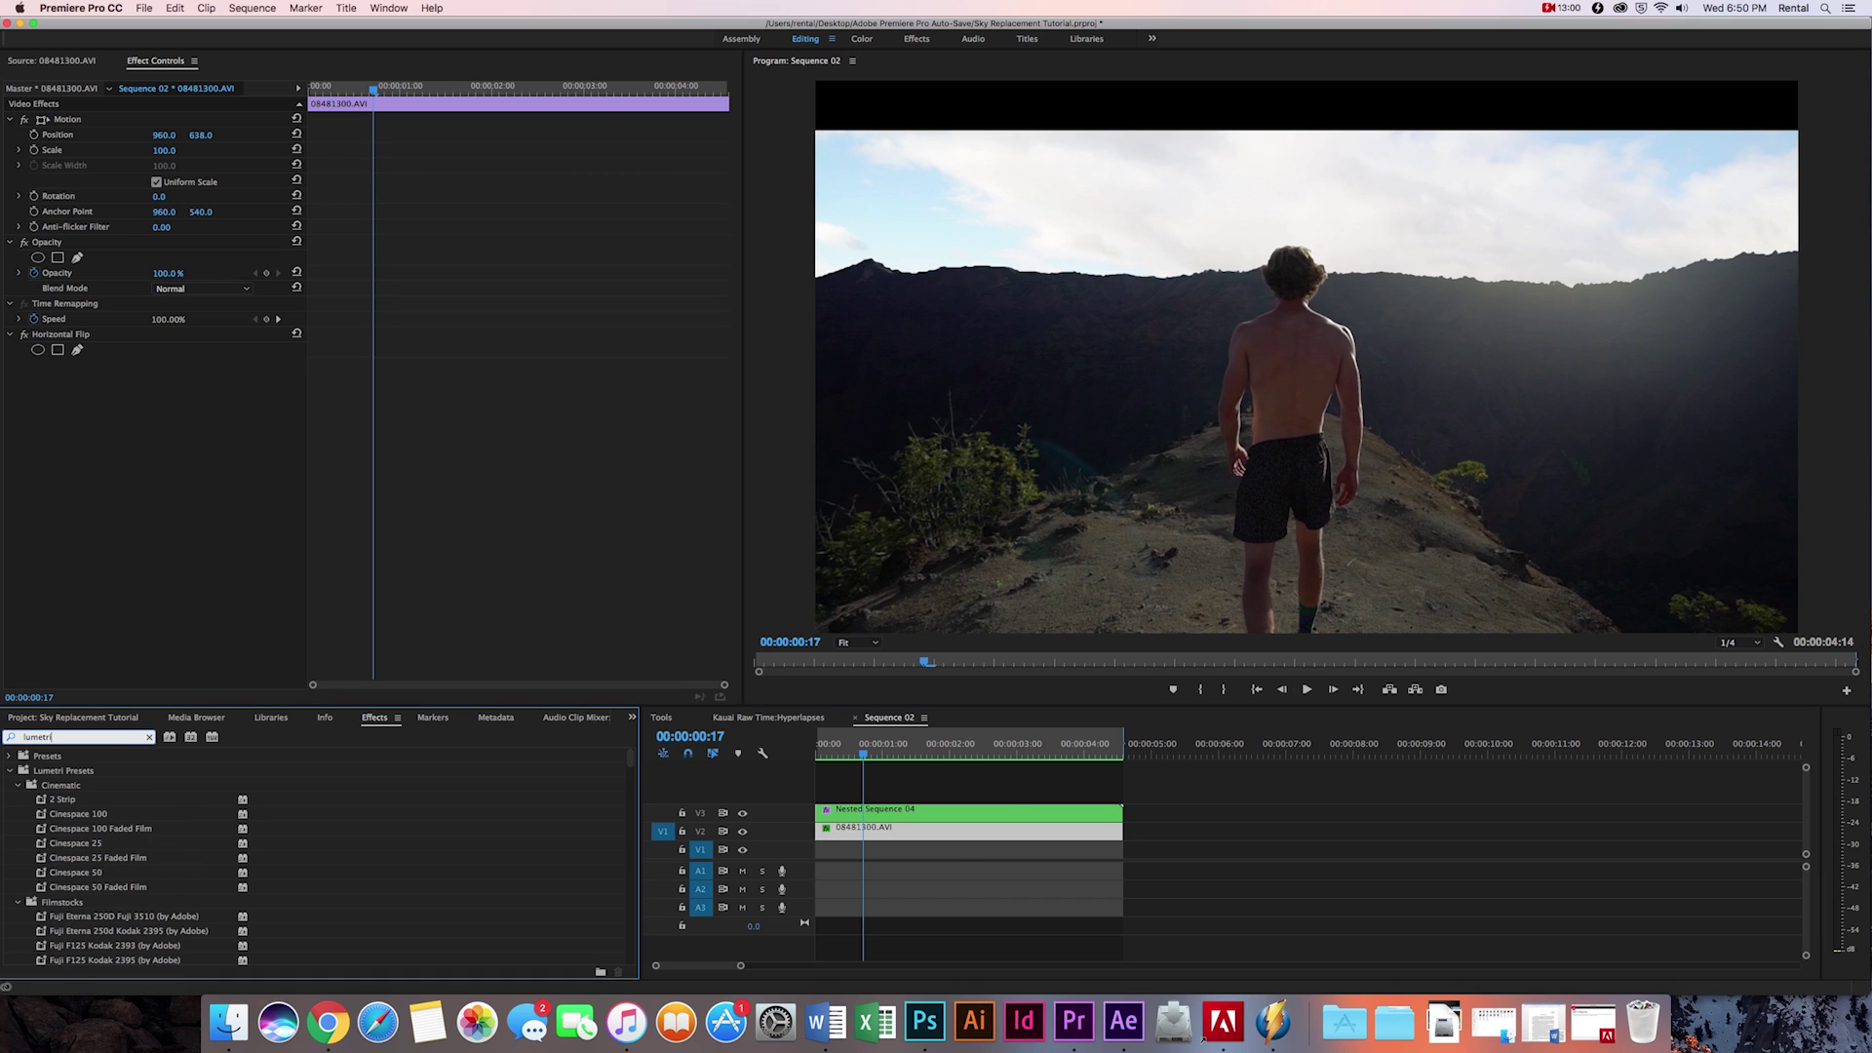
text( color)
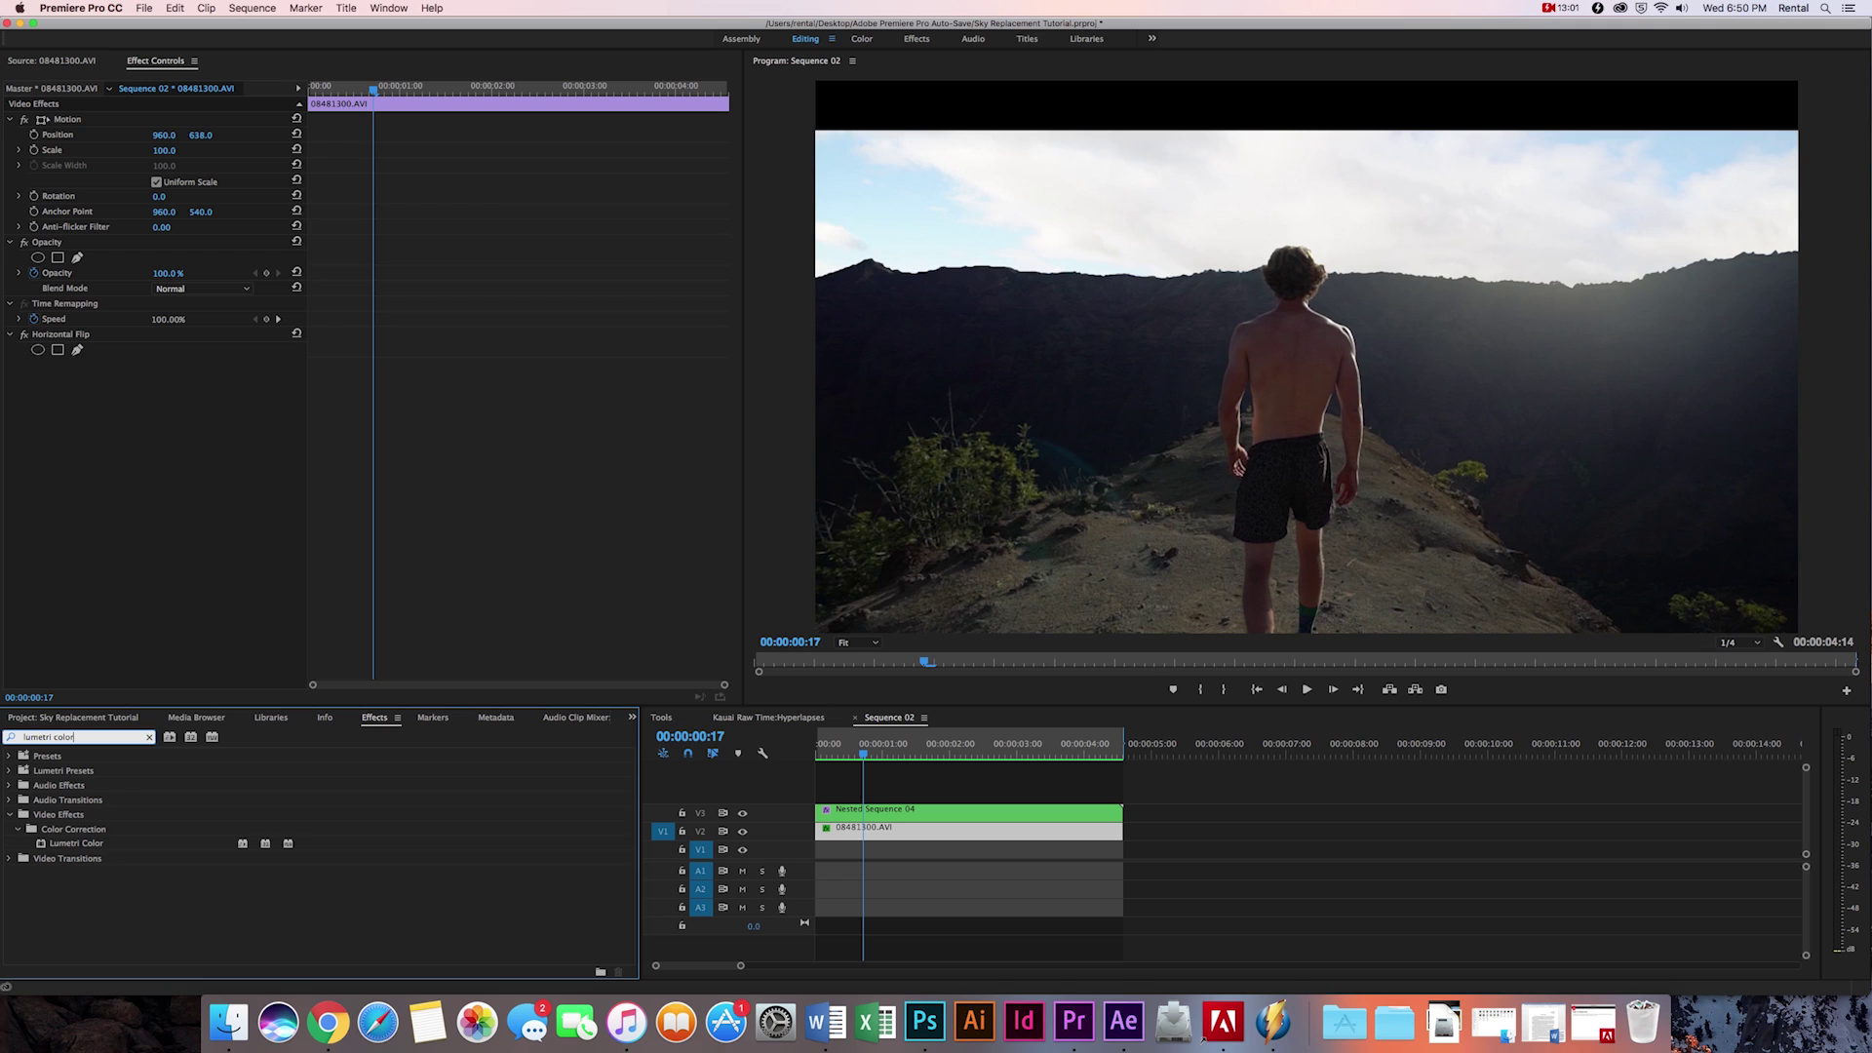
drag(102, 845, 888, 828)
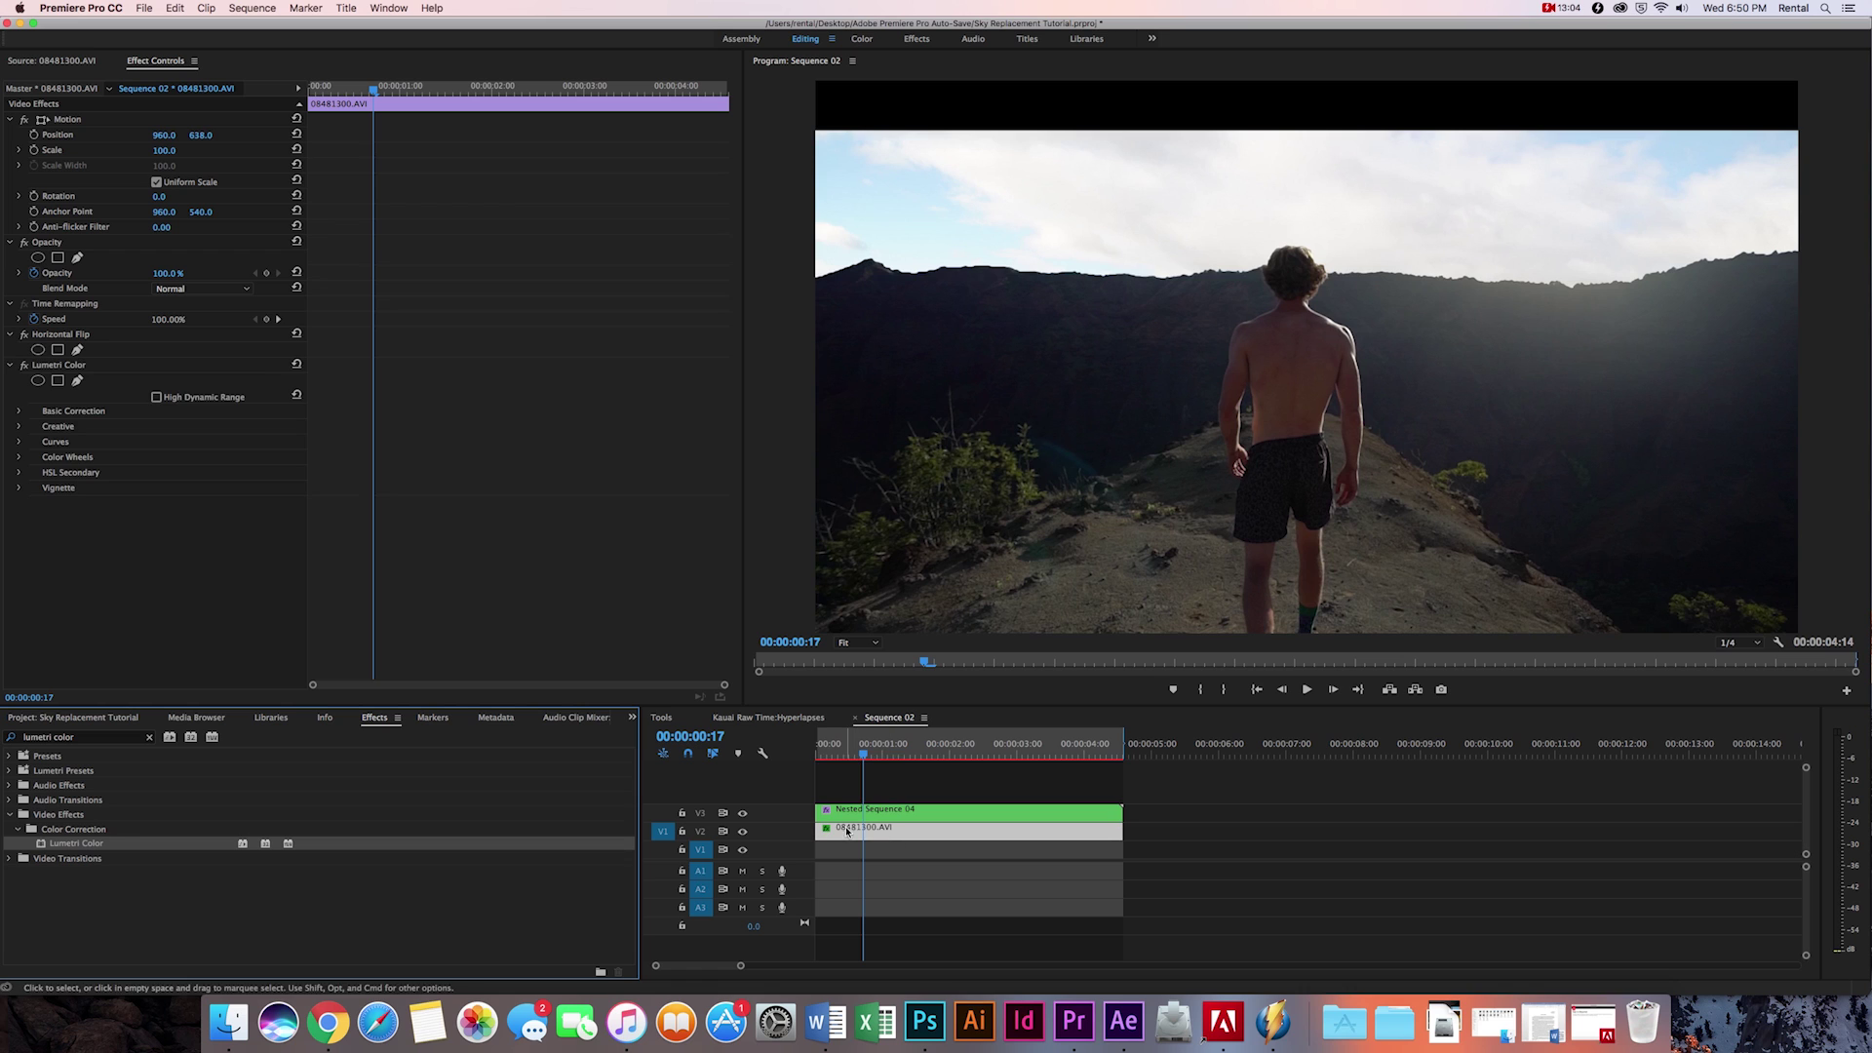
click(19, 412)
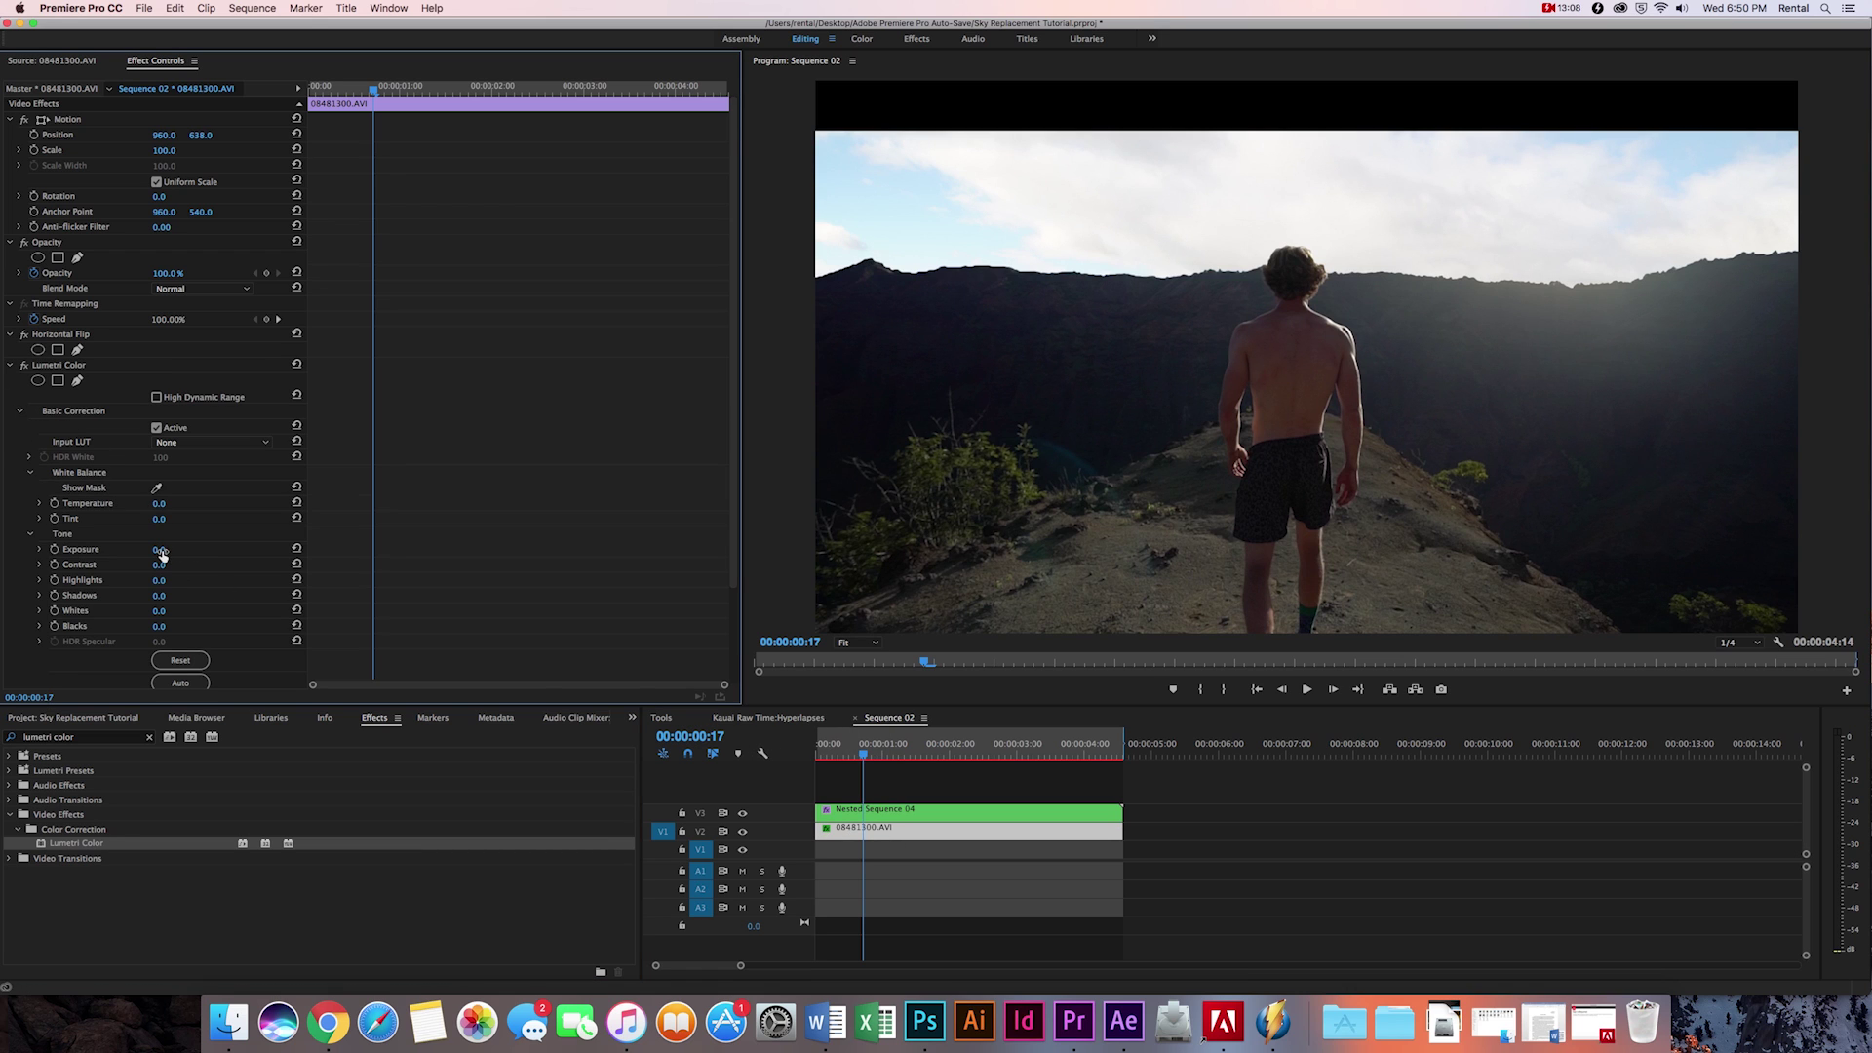
mouse_move(160, 548)
mouse_down()
mouse_move(133, 549)
mouse_move(171, 552)
mouse_up()
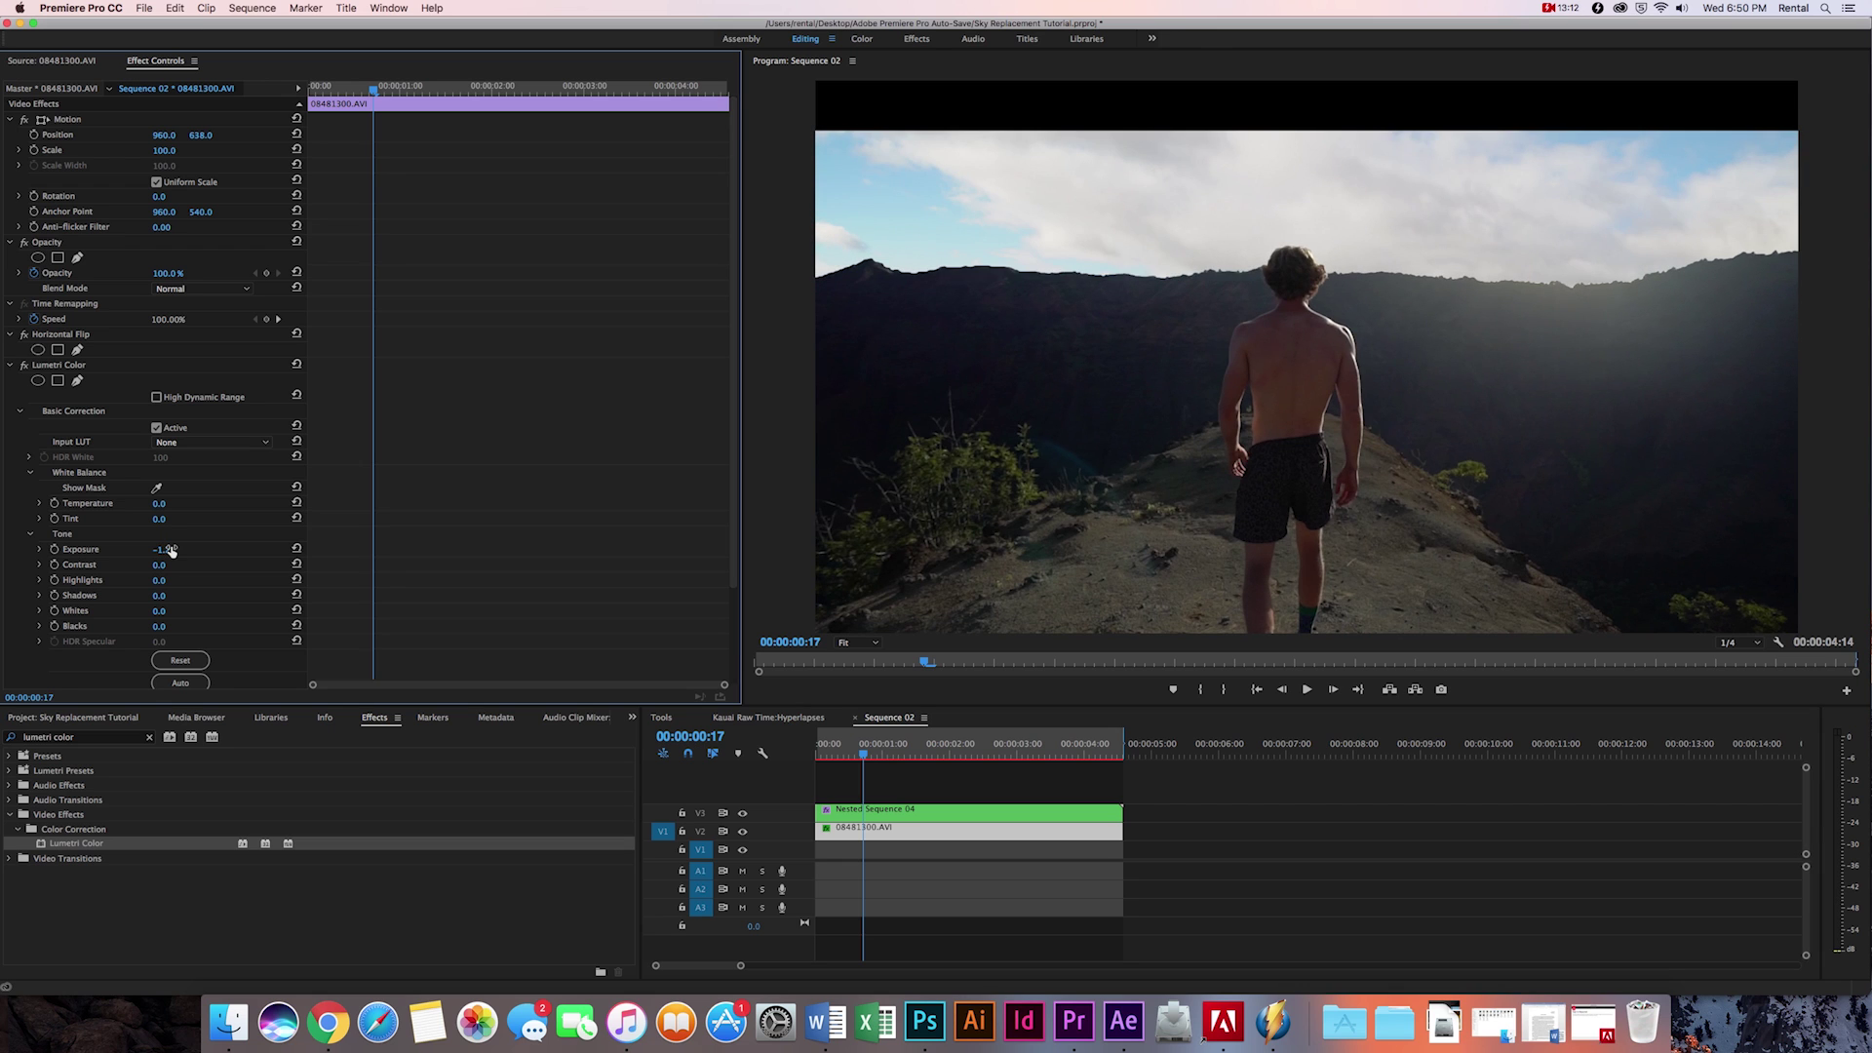